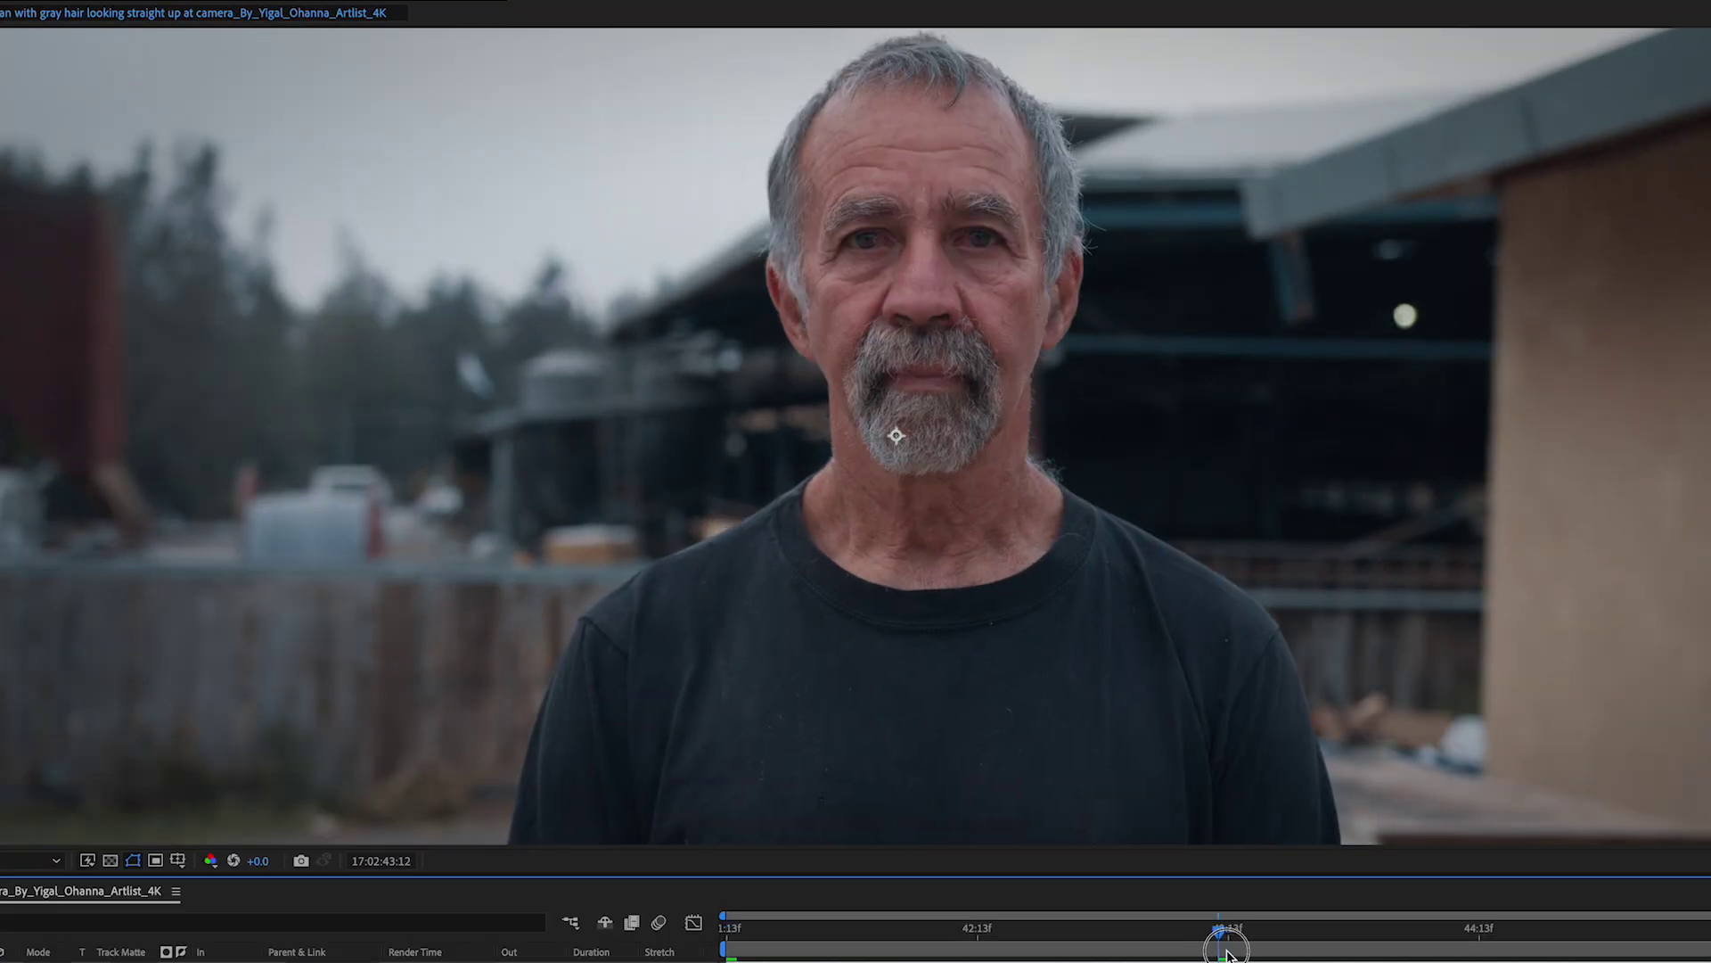
Scrub the elderly-man clip to a frame and export it with Composition > Save Frame As > File.
left_click_drag(1224, 936, 1269, 955)
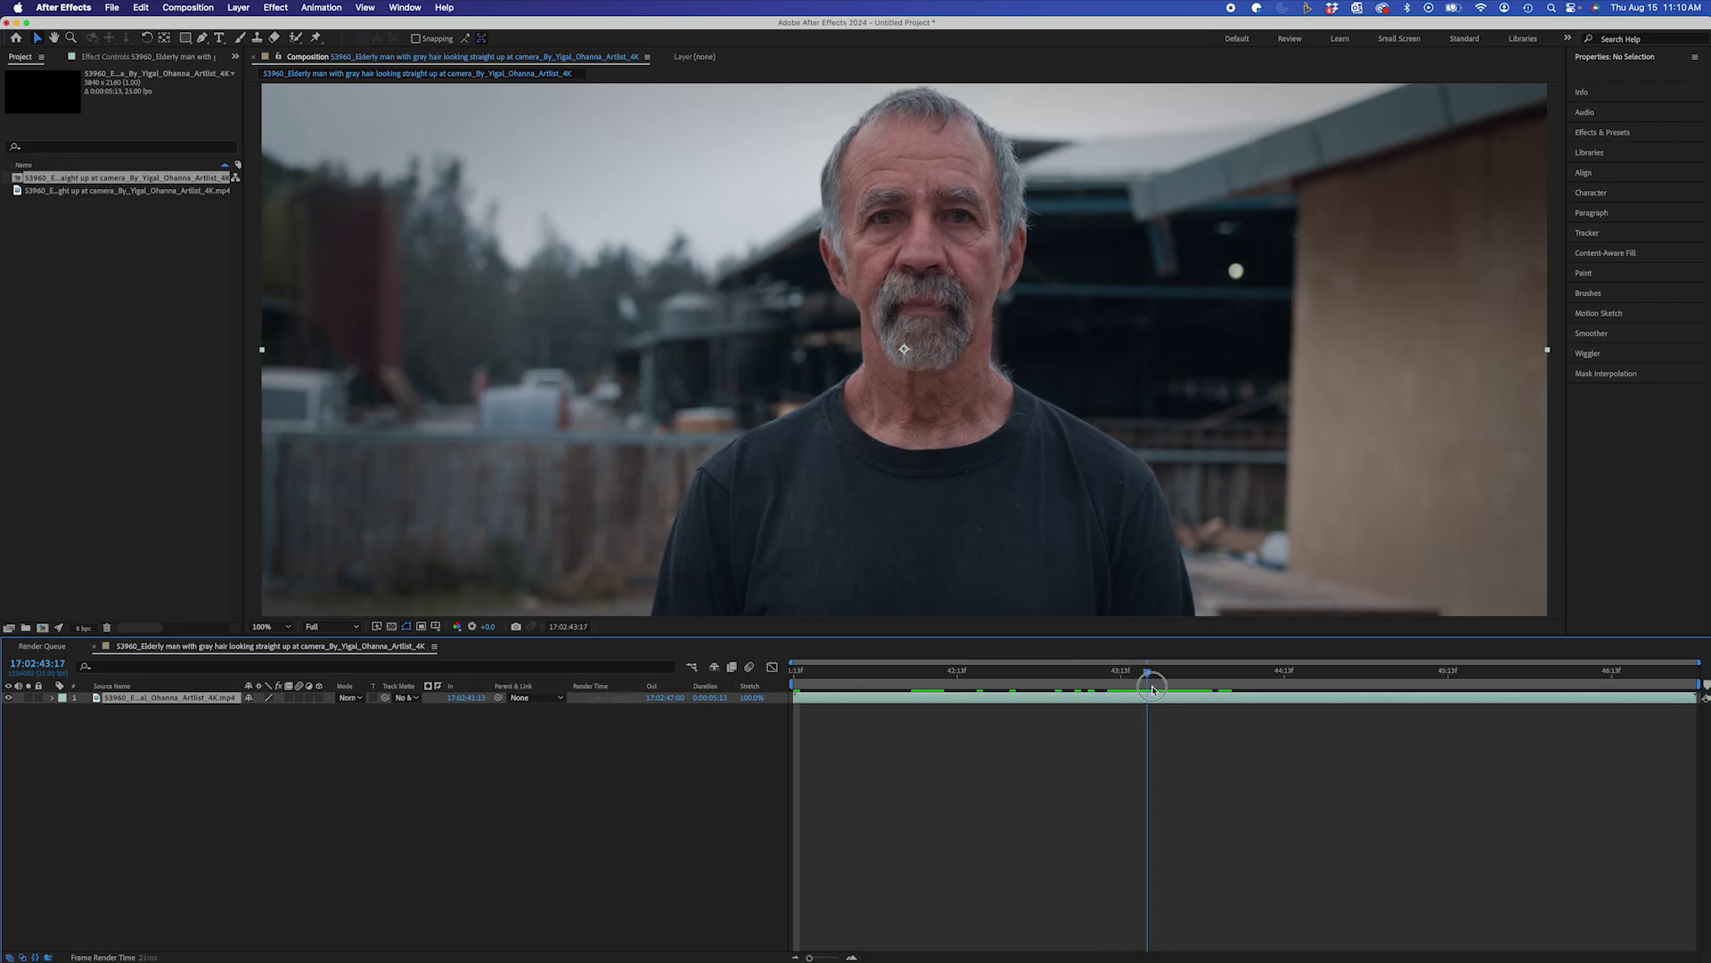
left_click(183, 11)
mouse_move(280, 180)
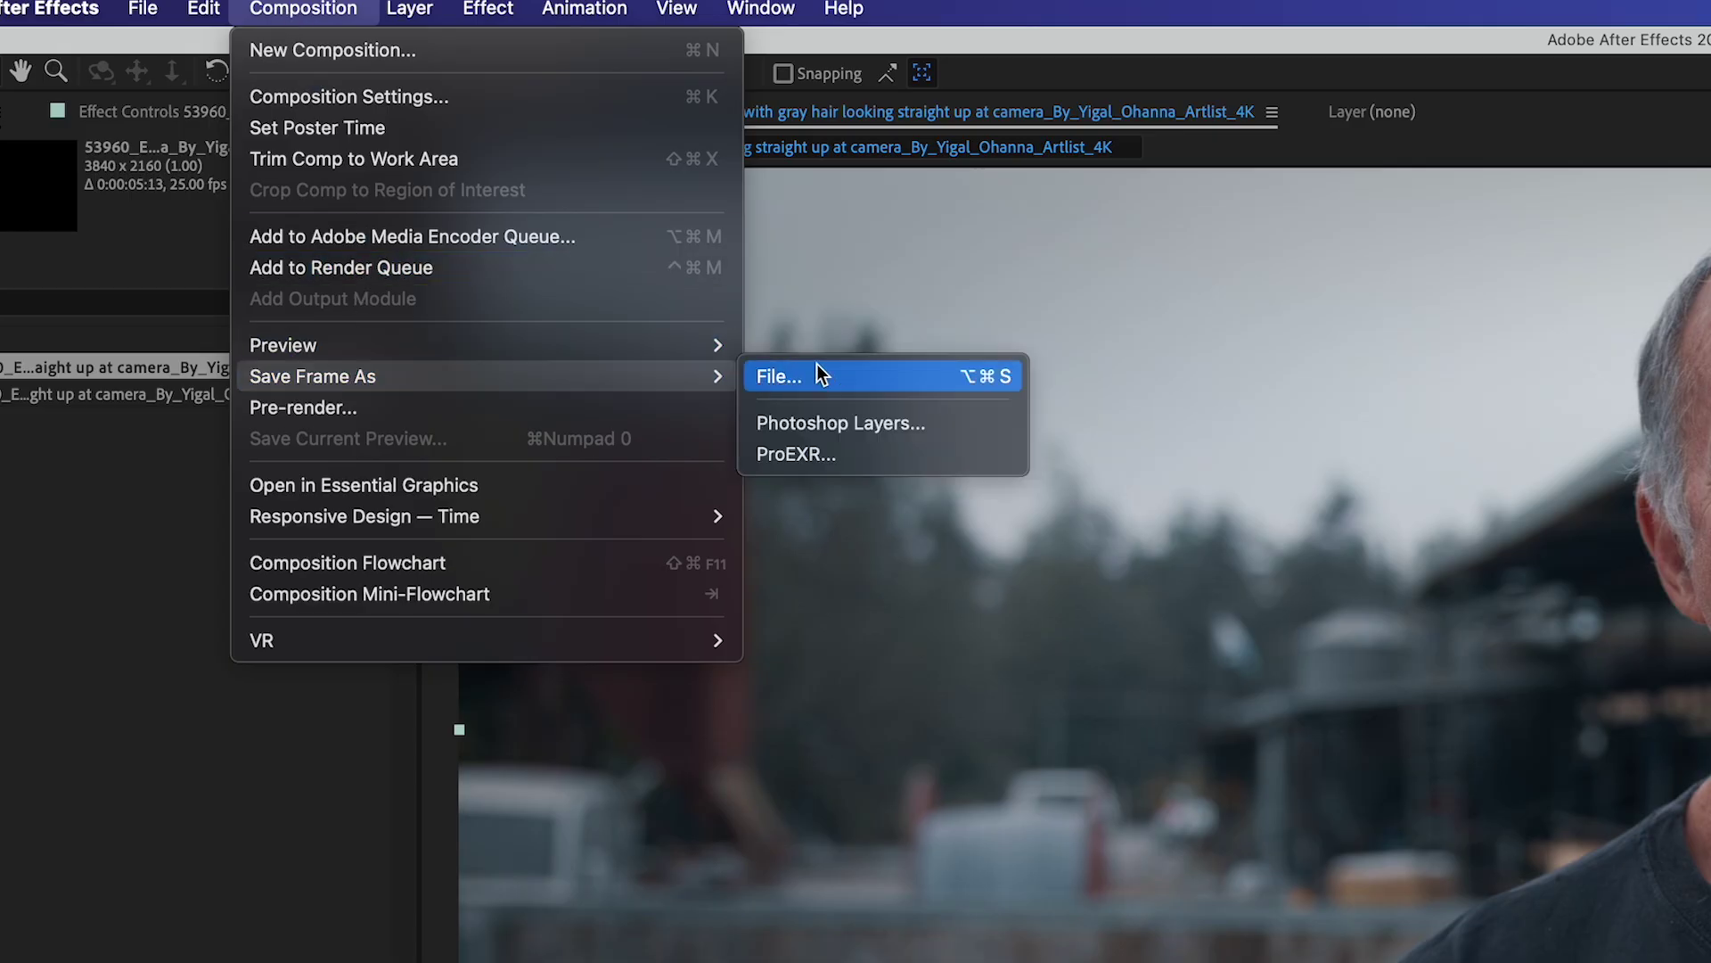
left_click(817, 374)
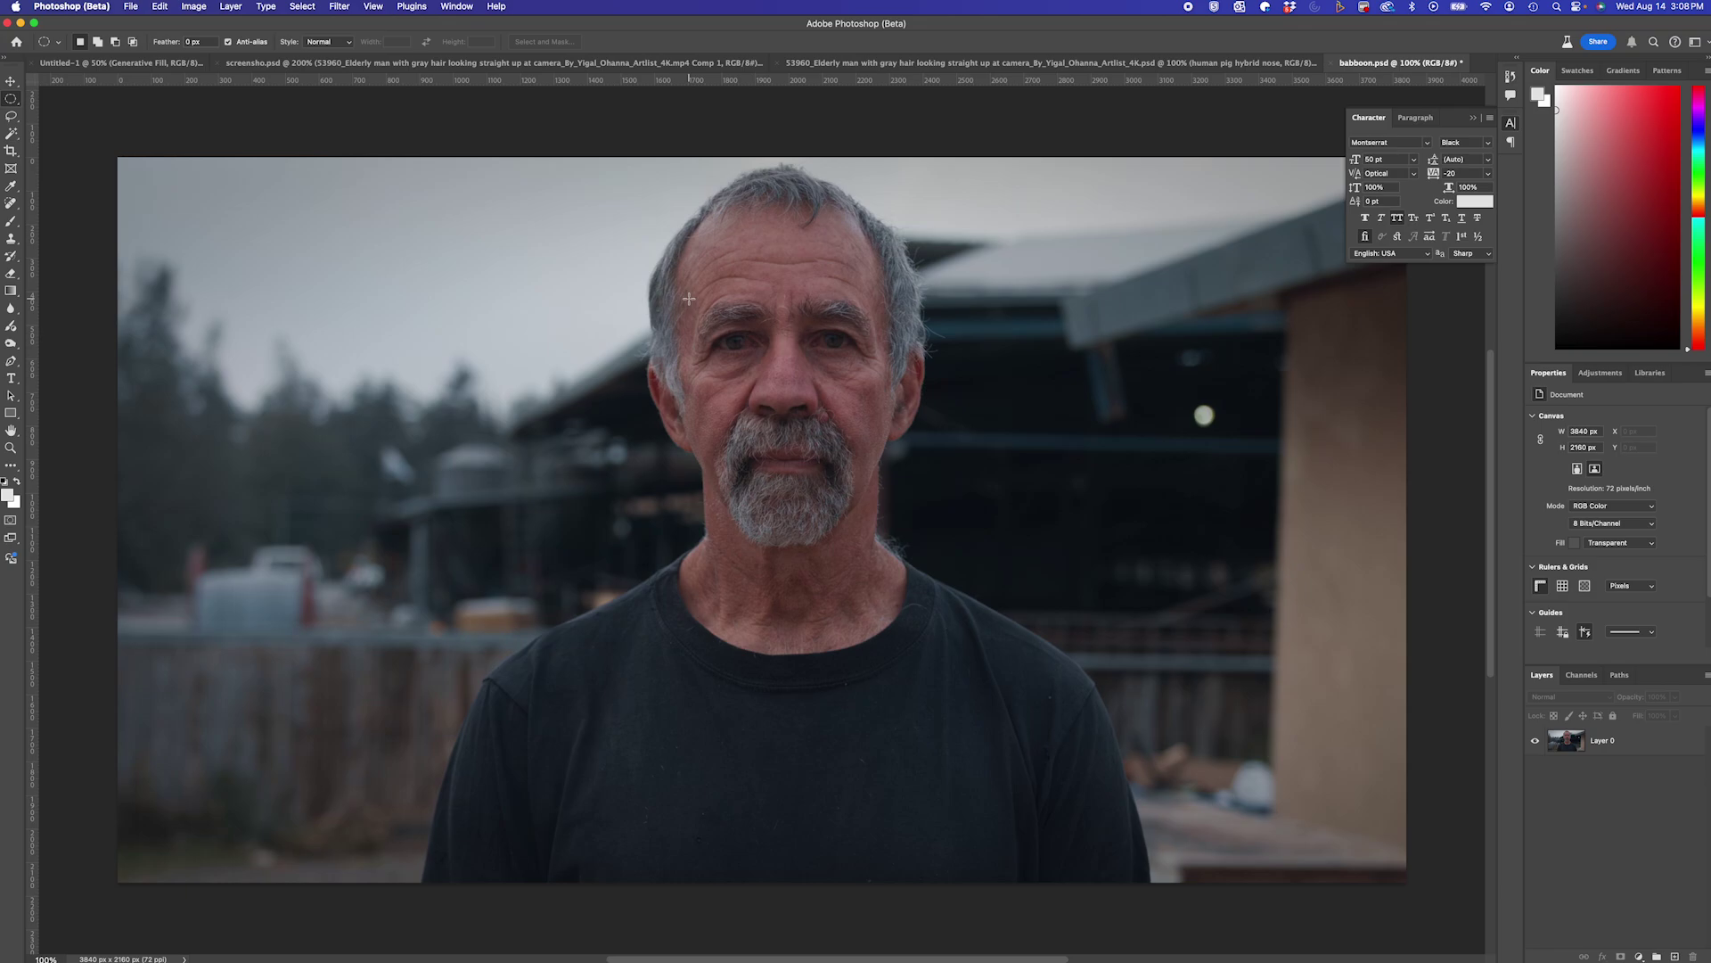
Select an oval around the man's eyes and Generative Fill it with 'zombie eye'.
left_click_drag(689, 299, 878, 364)
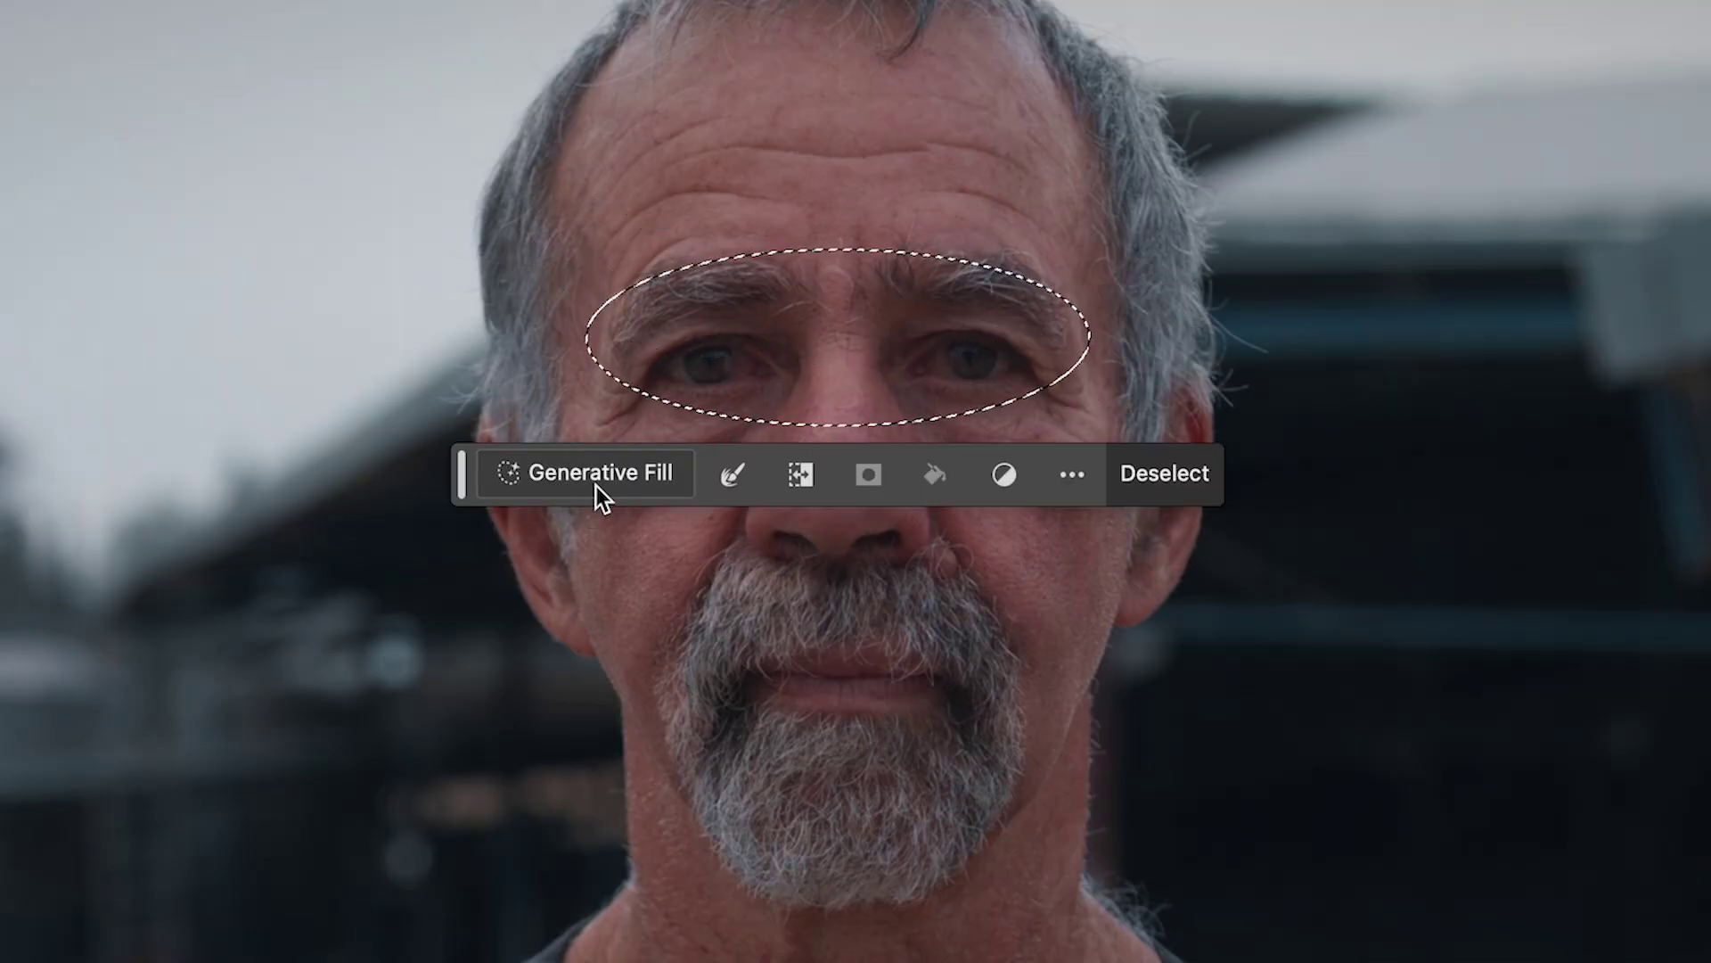
left_click(597, 485)
type("zombie eye")
key("Return")
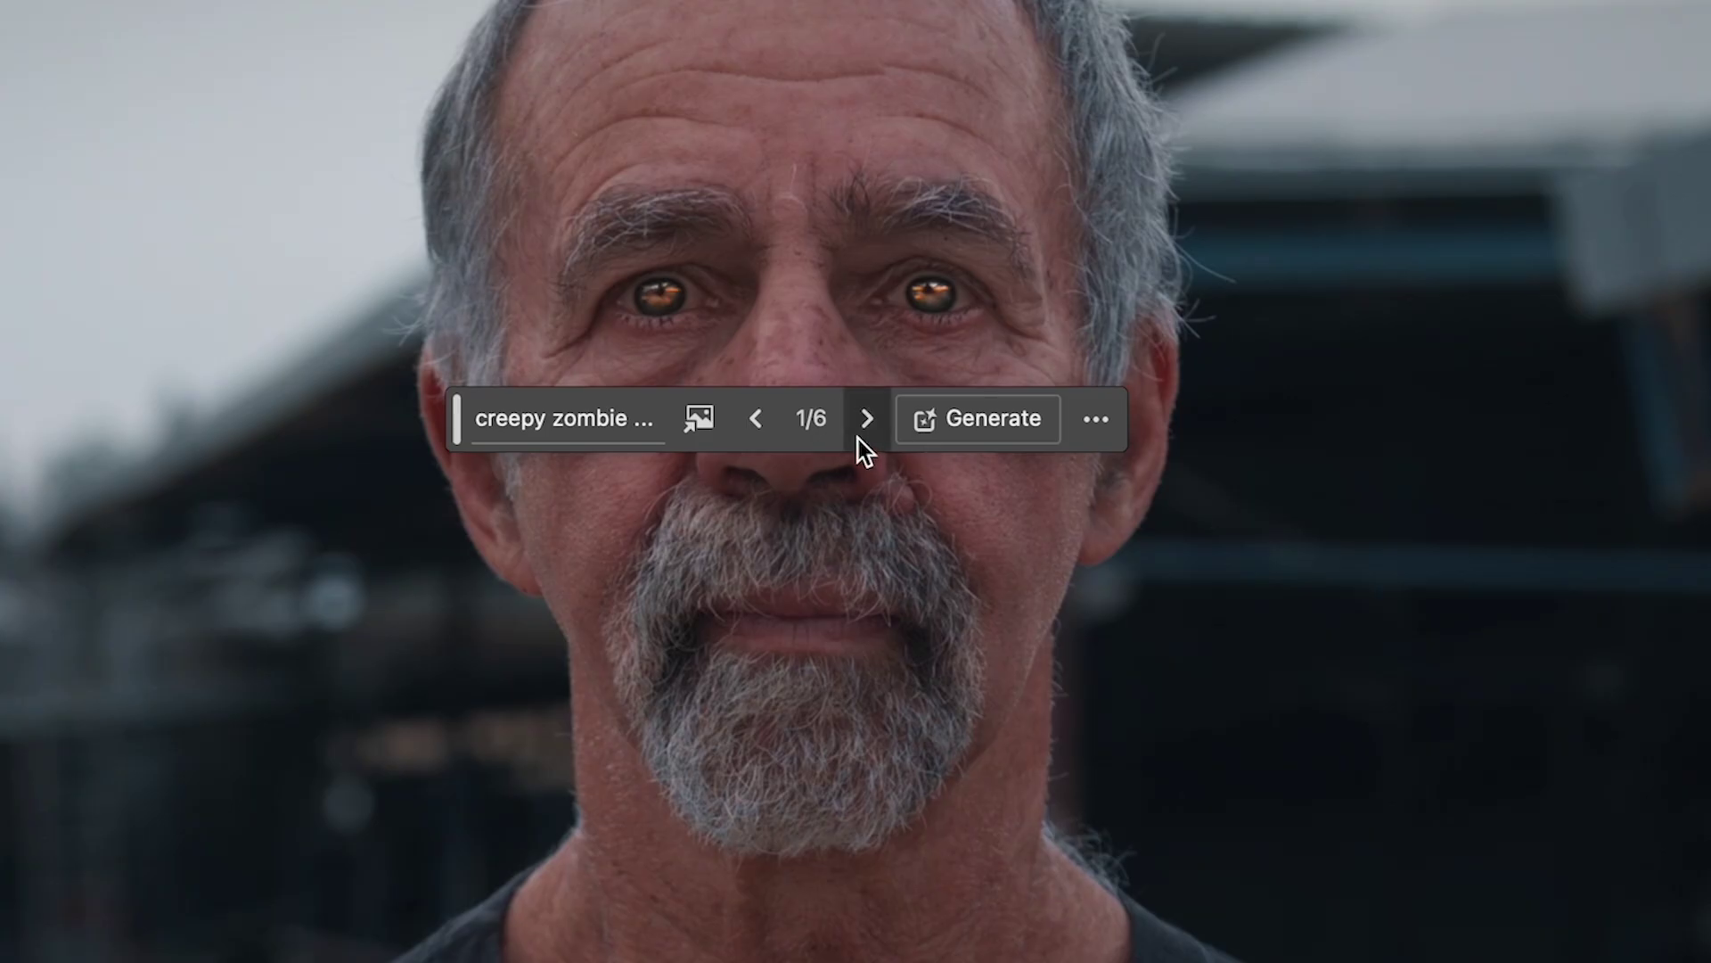
Browse the generated eye variations and settle on the glowing teal eyes, variation 5 of 6.
left_click(858, 435)
left_click(859, 435)
left_click(858, 435)
left_click(858, 435)
left_click(858, 435)
left_click(758, 424)
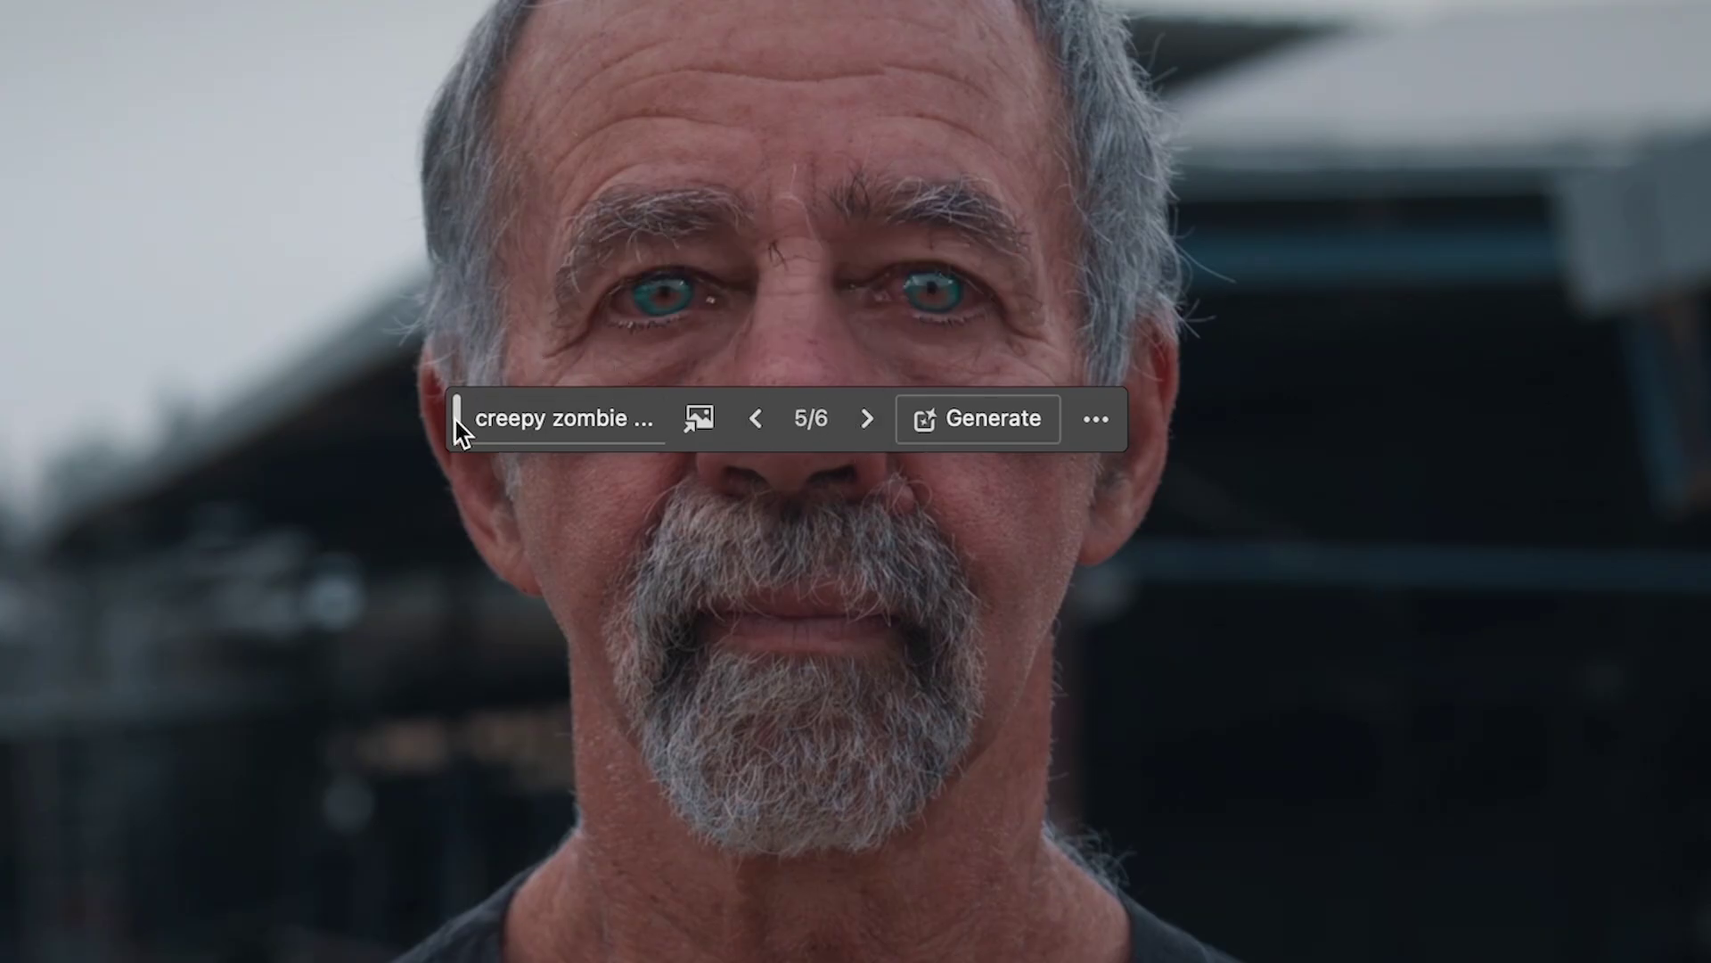
left_click_drag(456, 419, 1426, 363)
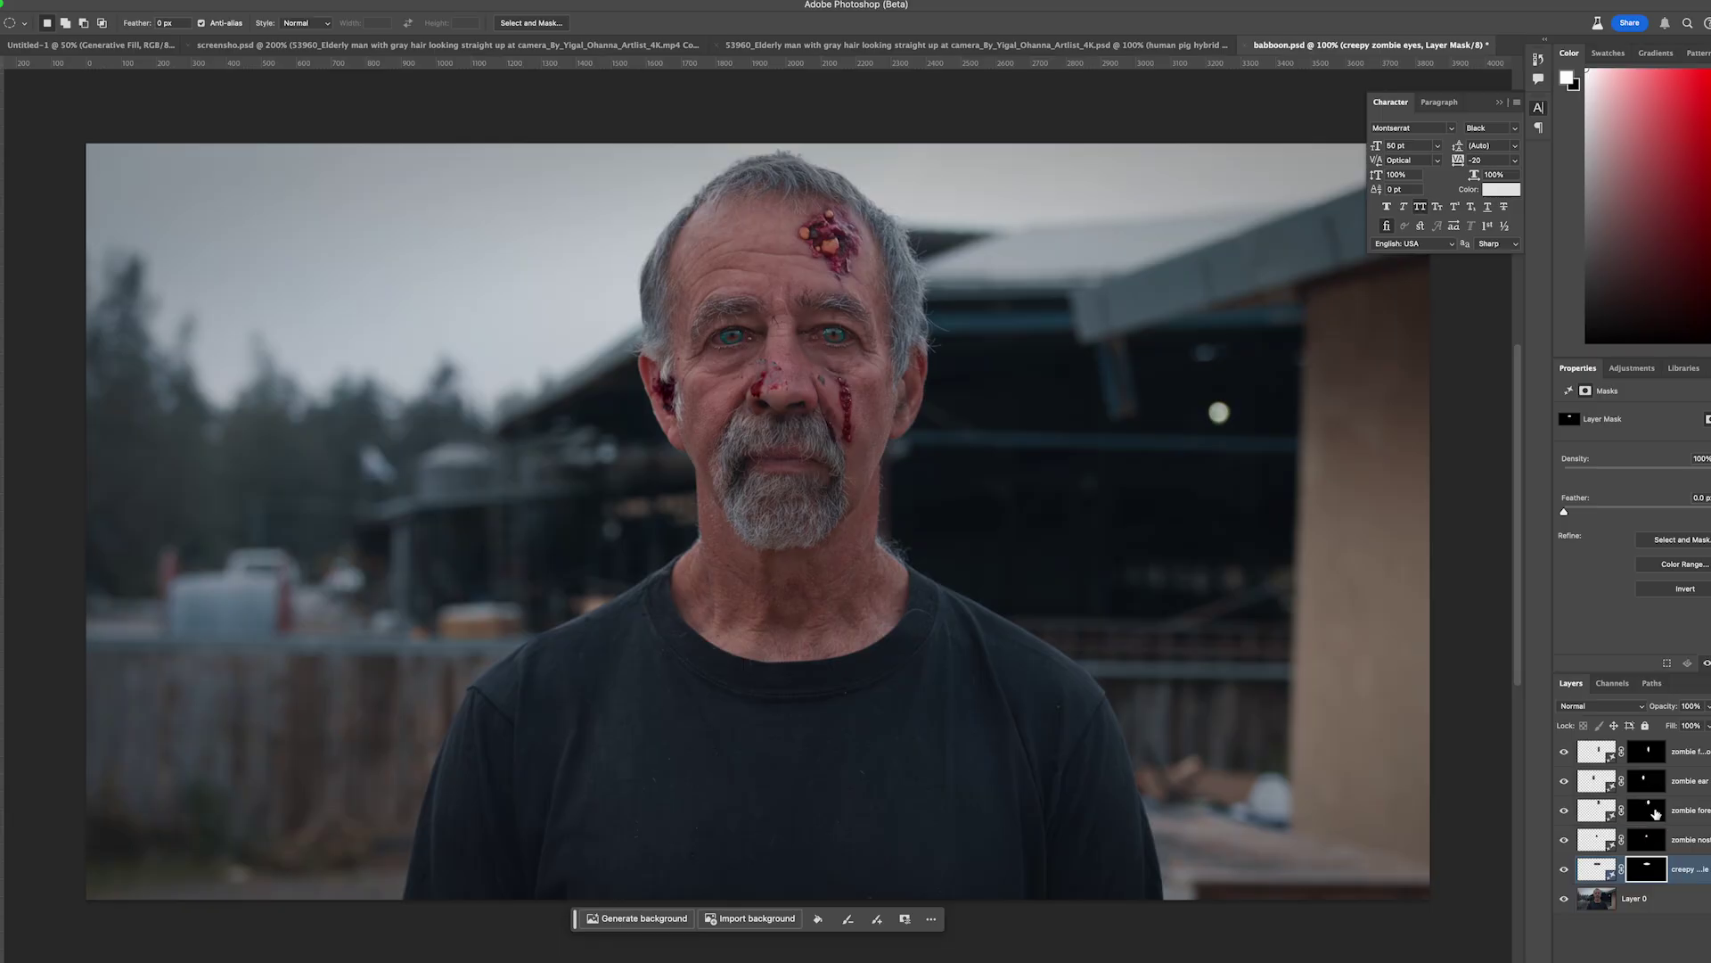
Duplicate the 'zombie forehead' layer, drag the copy down, and regenerate it into a bloody neck wound.
left_click(1605, 811)
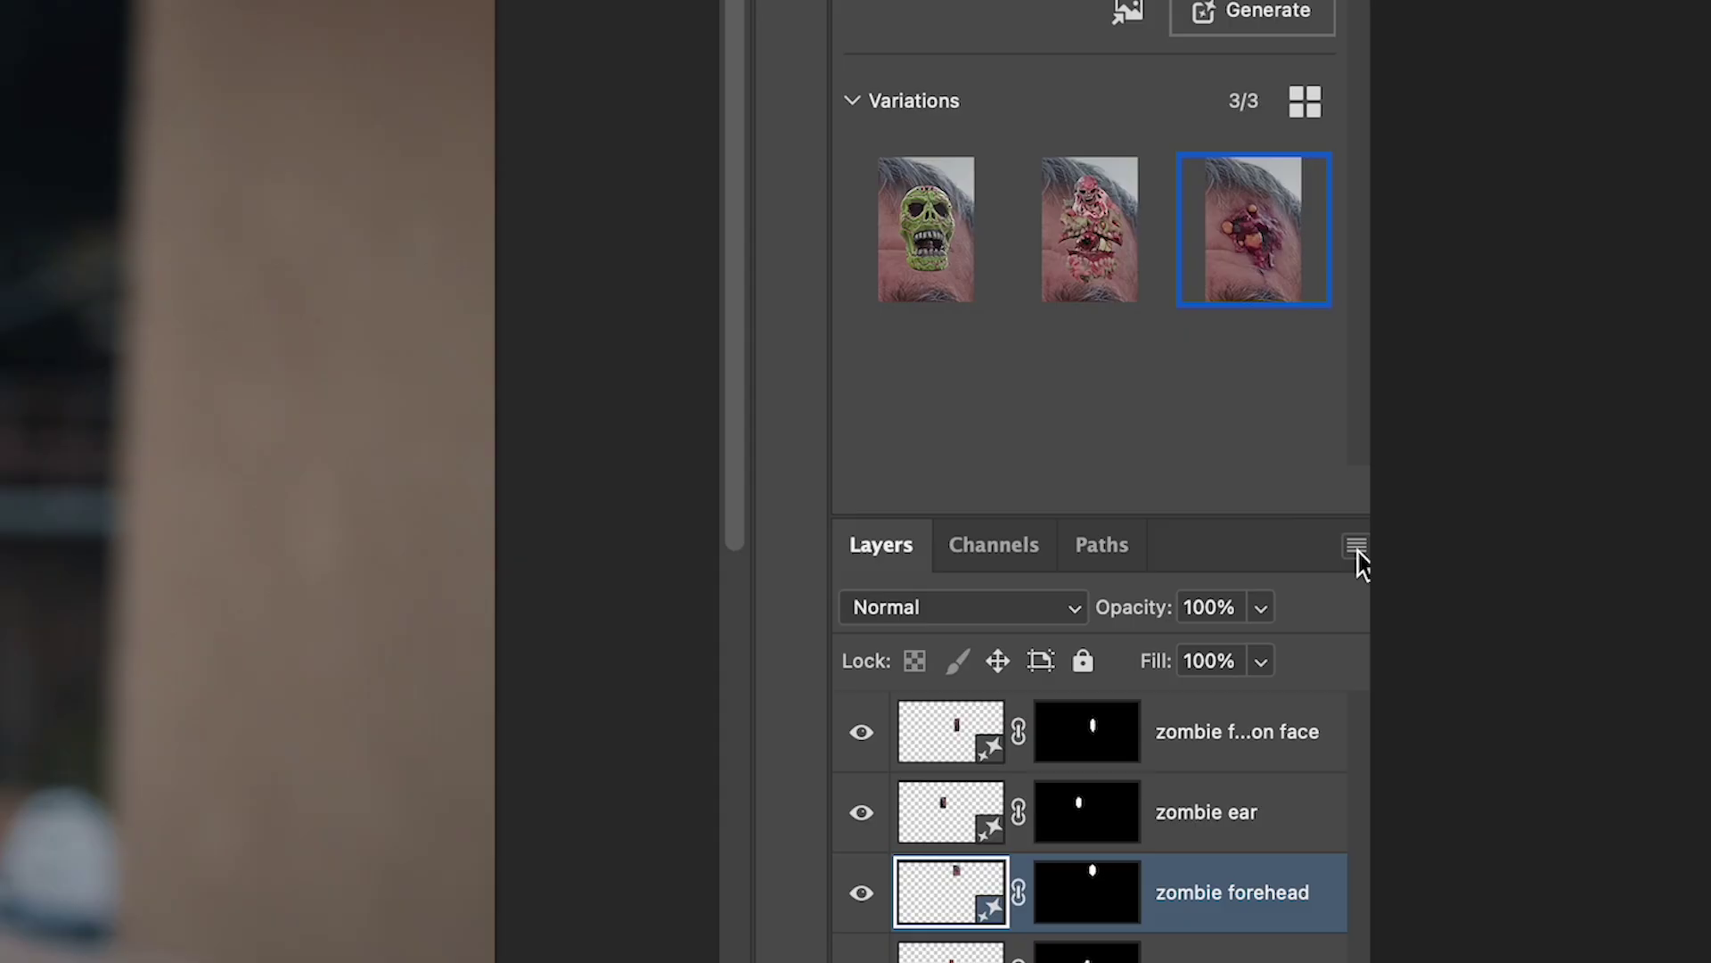
left_click(1357, 560)
left_click(1225, 249)
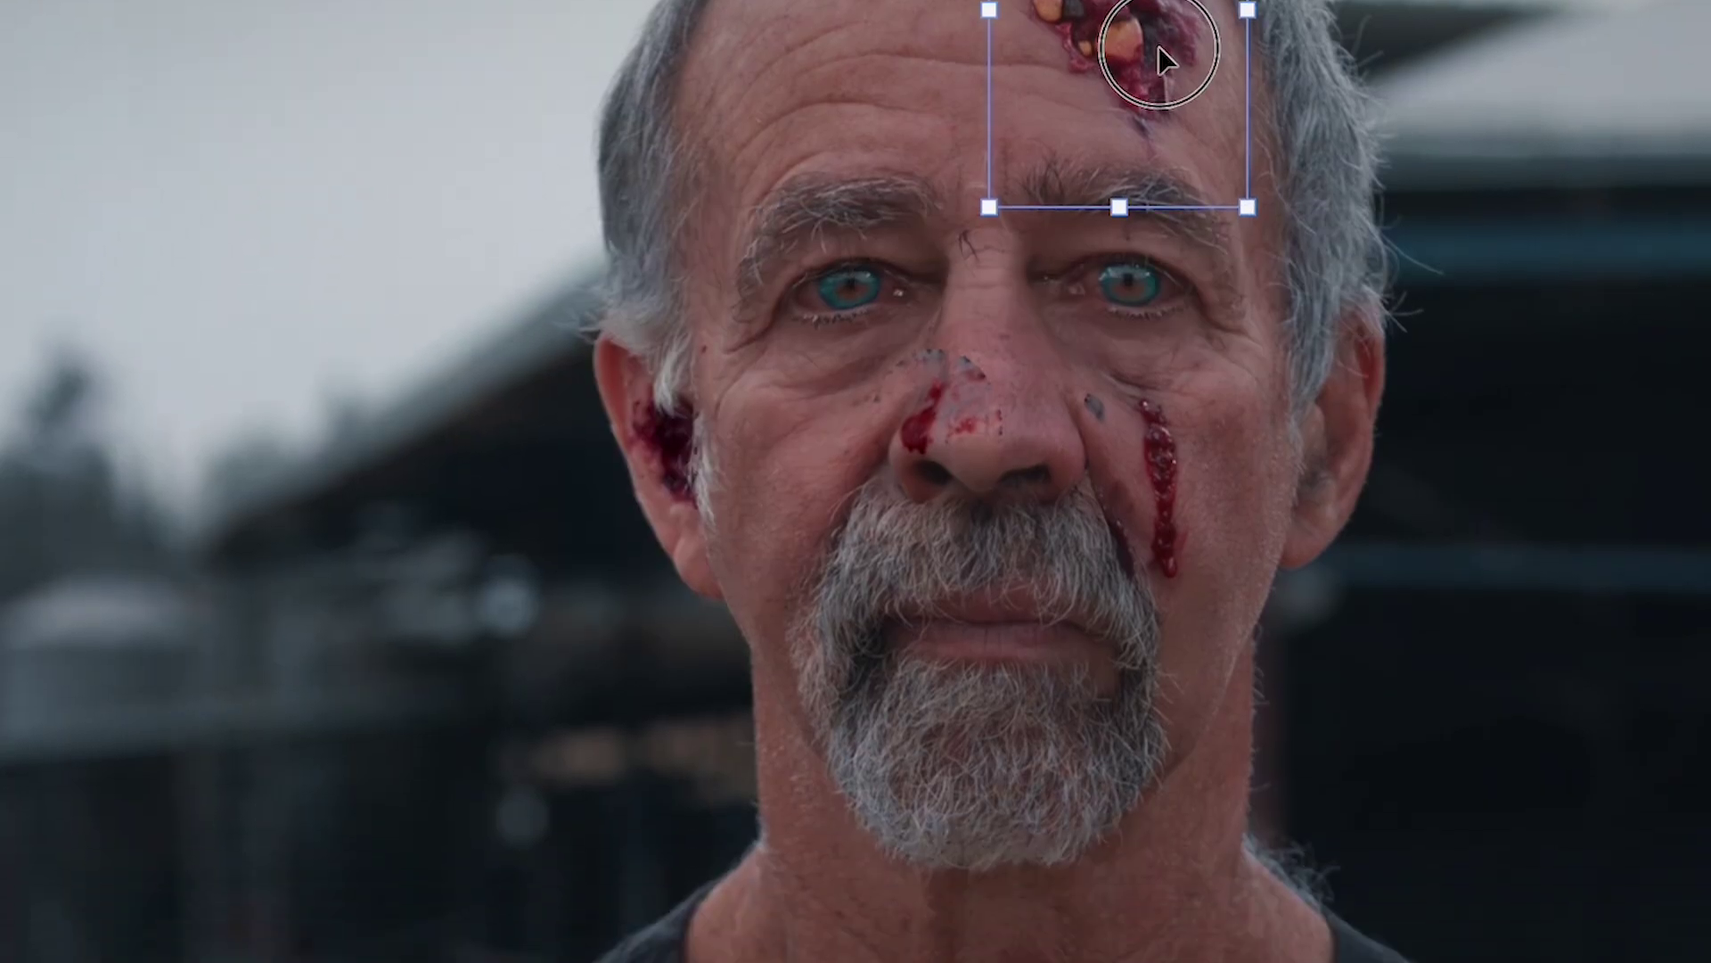
left_click_drag(1159, 46, 871, 764)
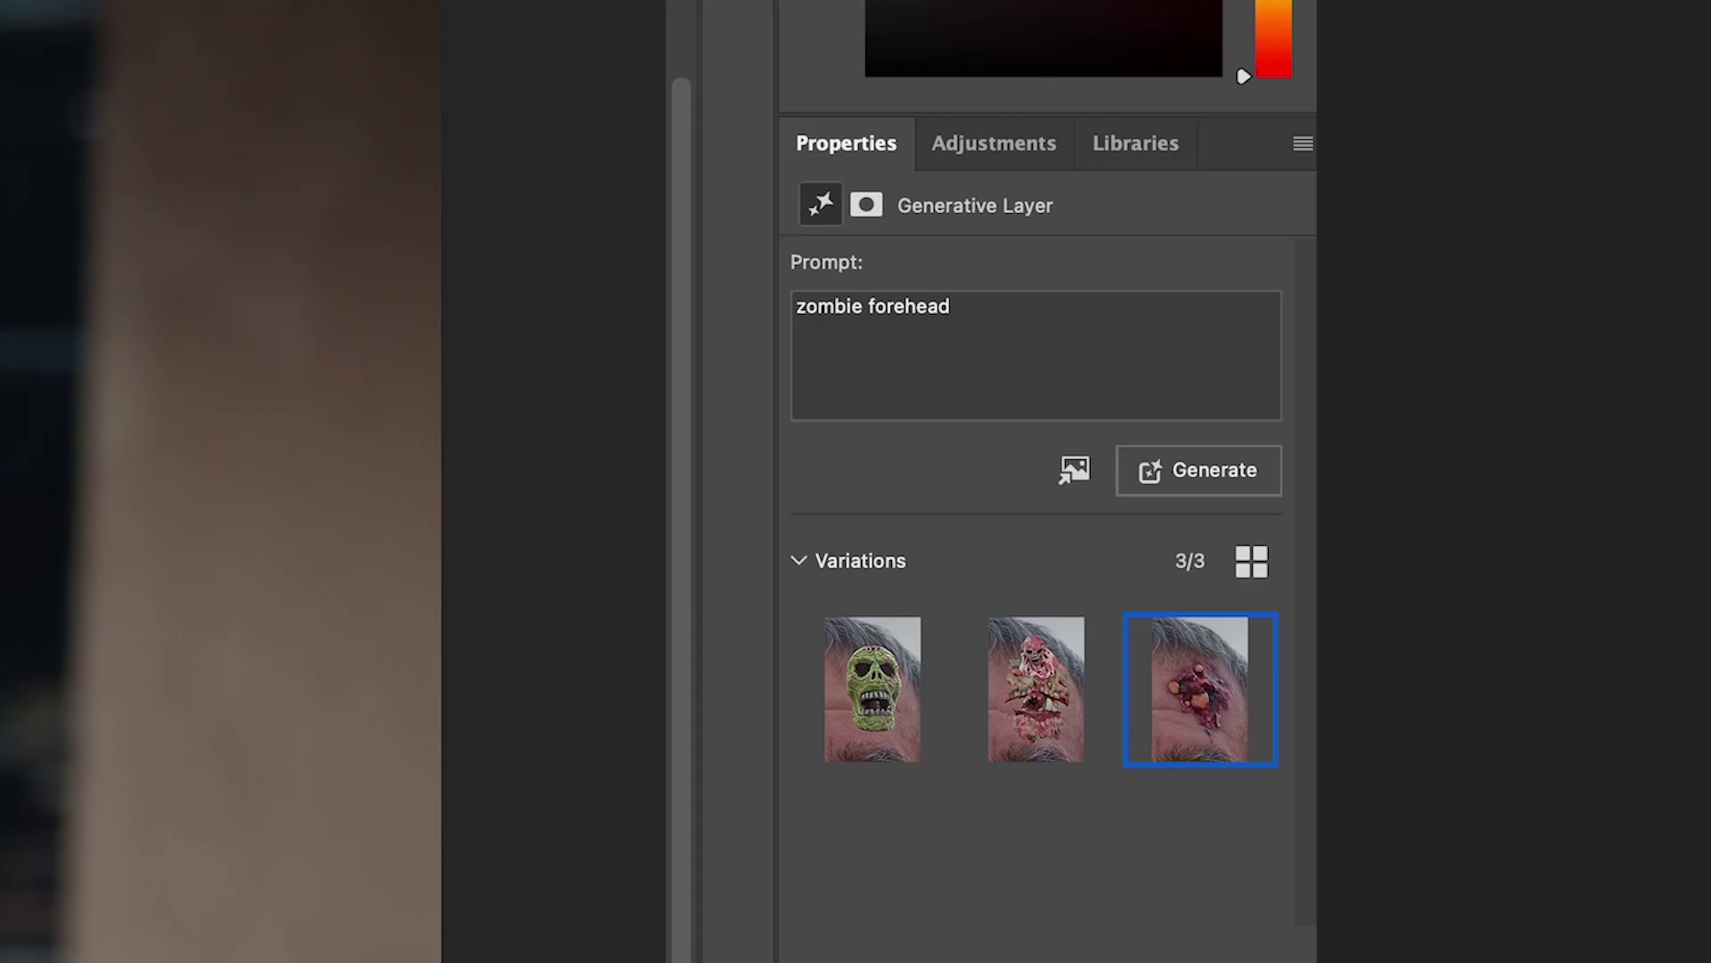
left_click(1211, 479)
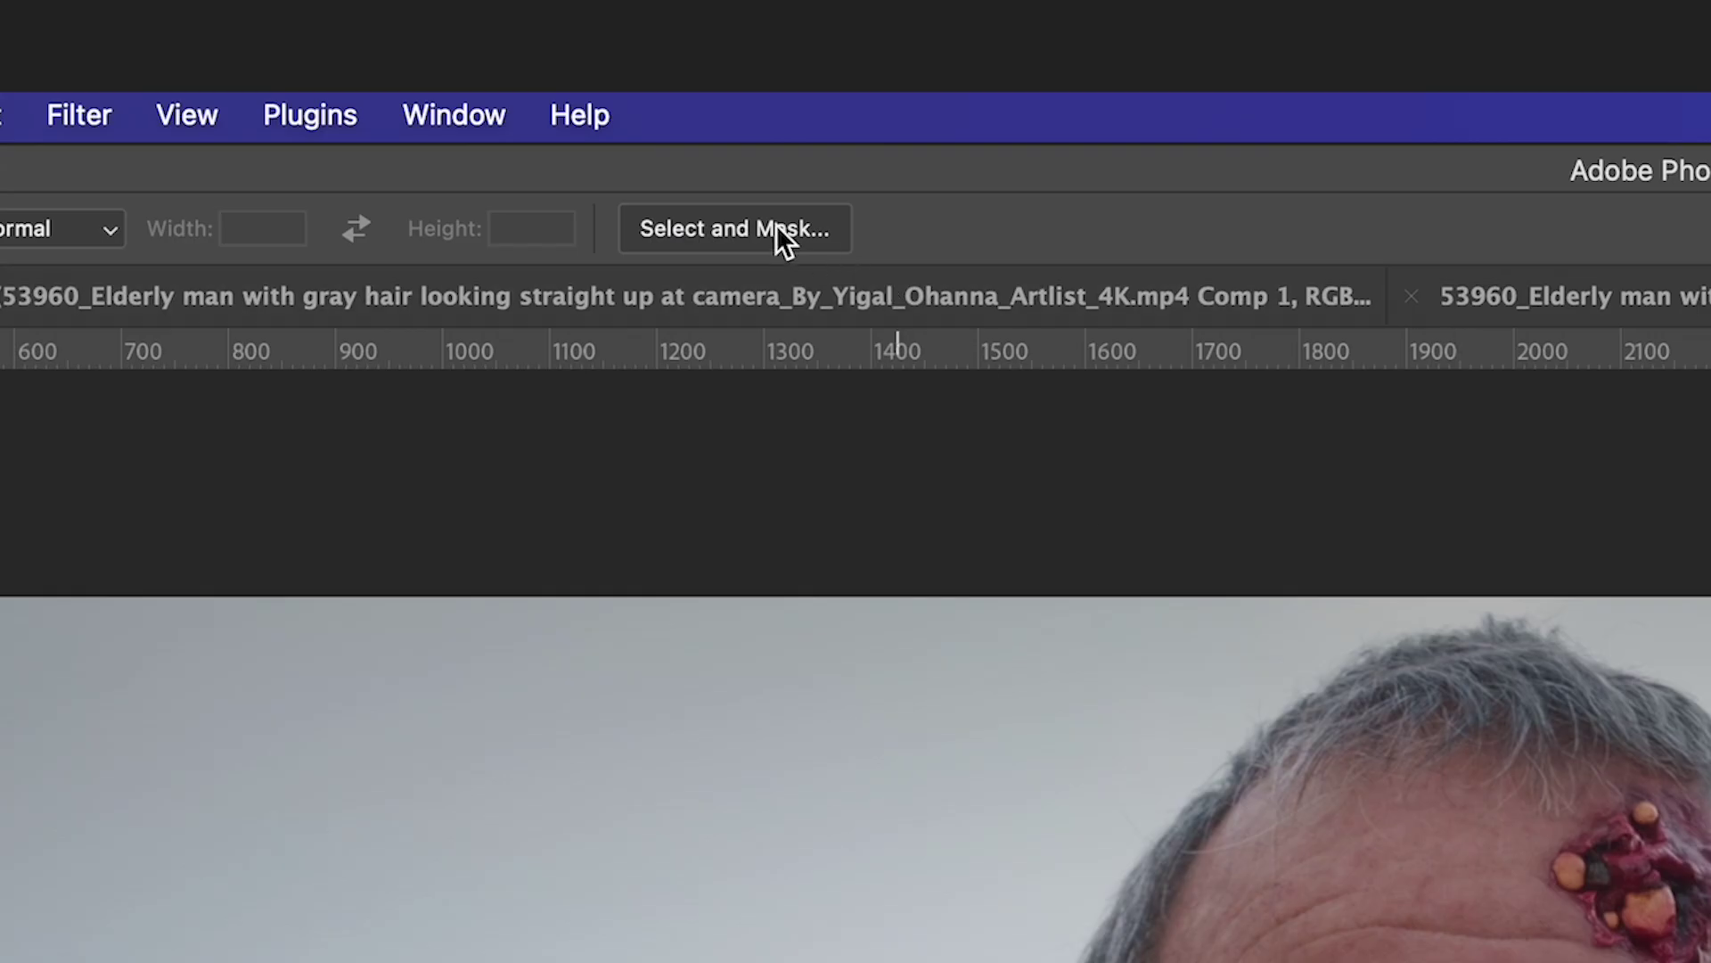
Refine the shirt selection and fill it with 'torn shirt in zombie apocalypse', then generate a post-apocalyptic background.
left_click(777, 230)
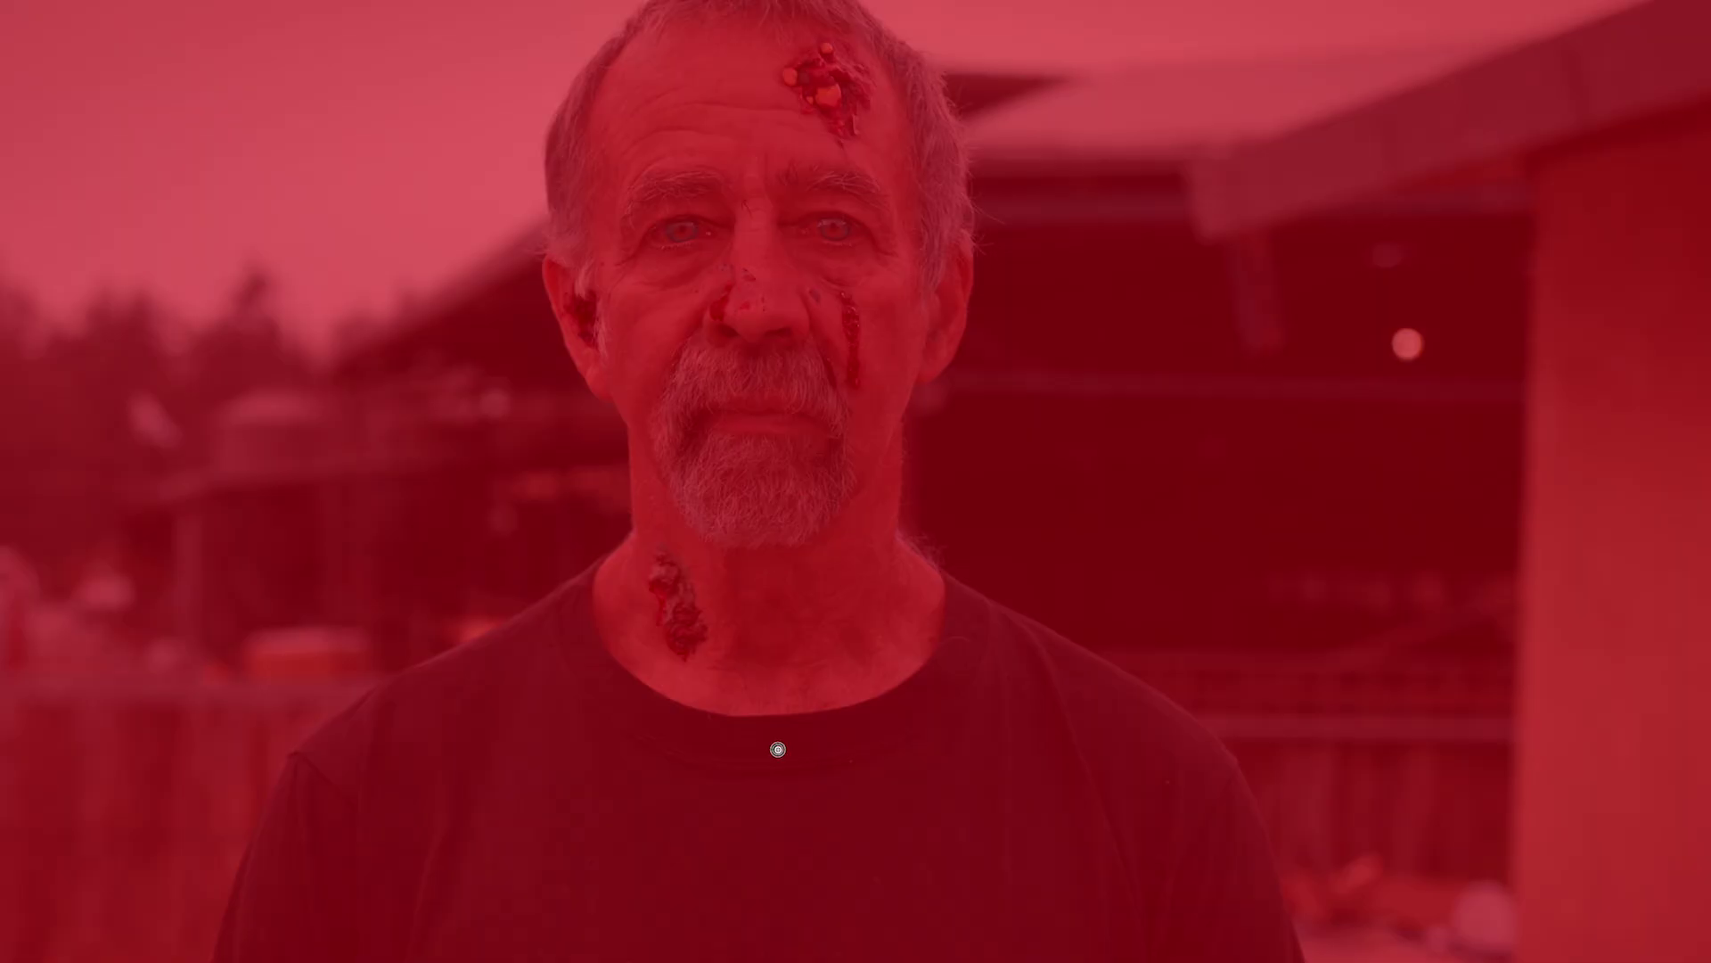
mouse_move(776, 745)
left_mouse_down()
mouse_move(1102, 774)
mouse_move(423, 790)
left_mouse_up()
mouse_move(811, 835)
left_mouse_down()
mouse_move(1189, 763)
mouse_move(934, 586)
left_mouse_up()
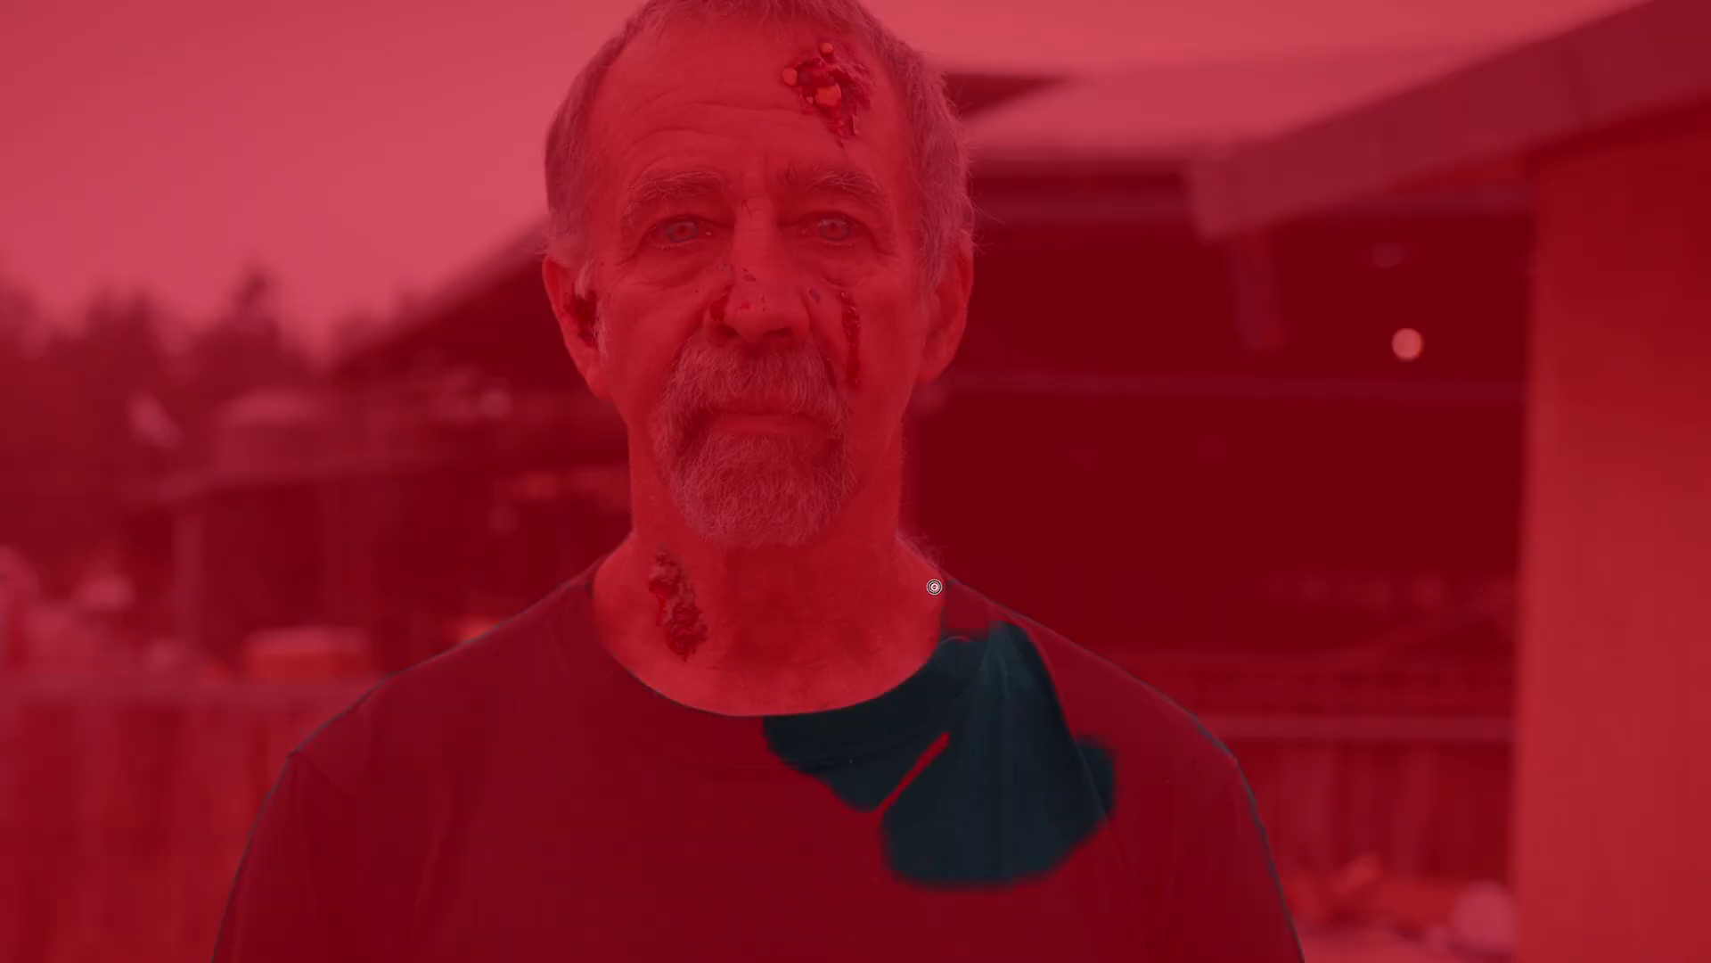
key("Return")
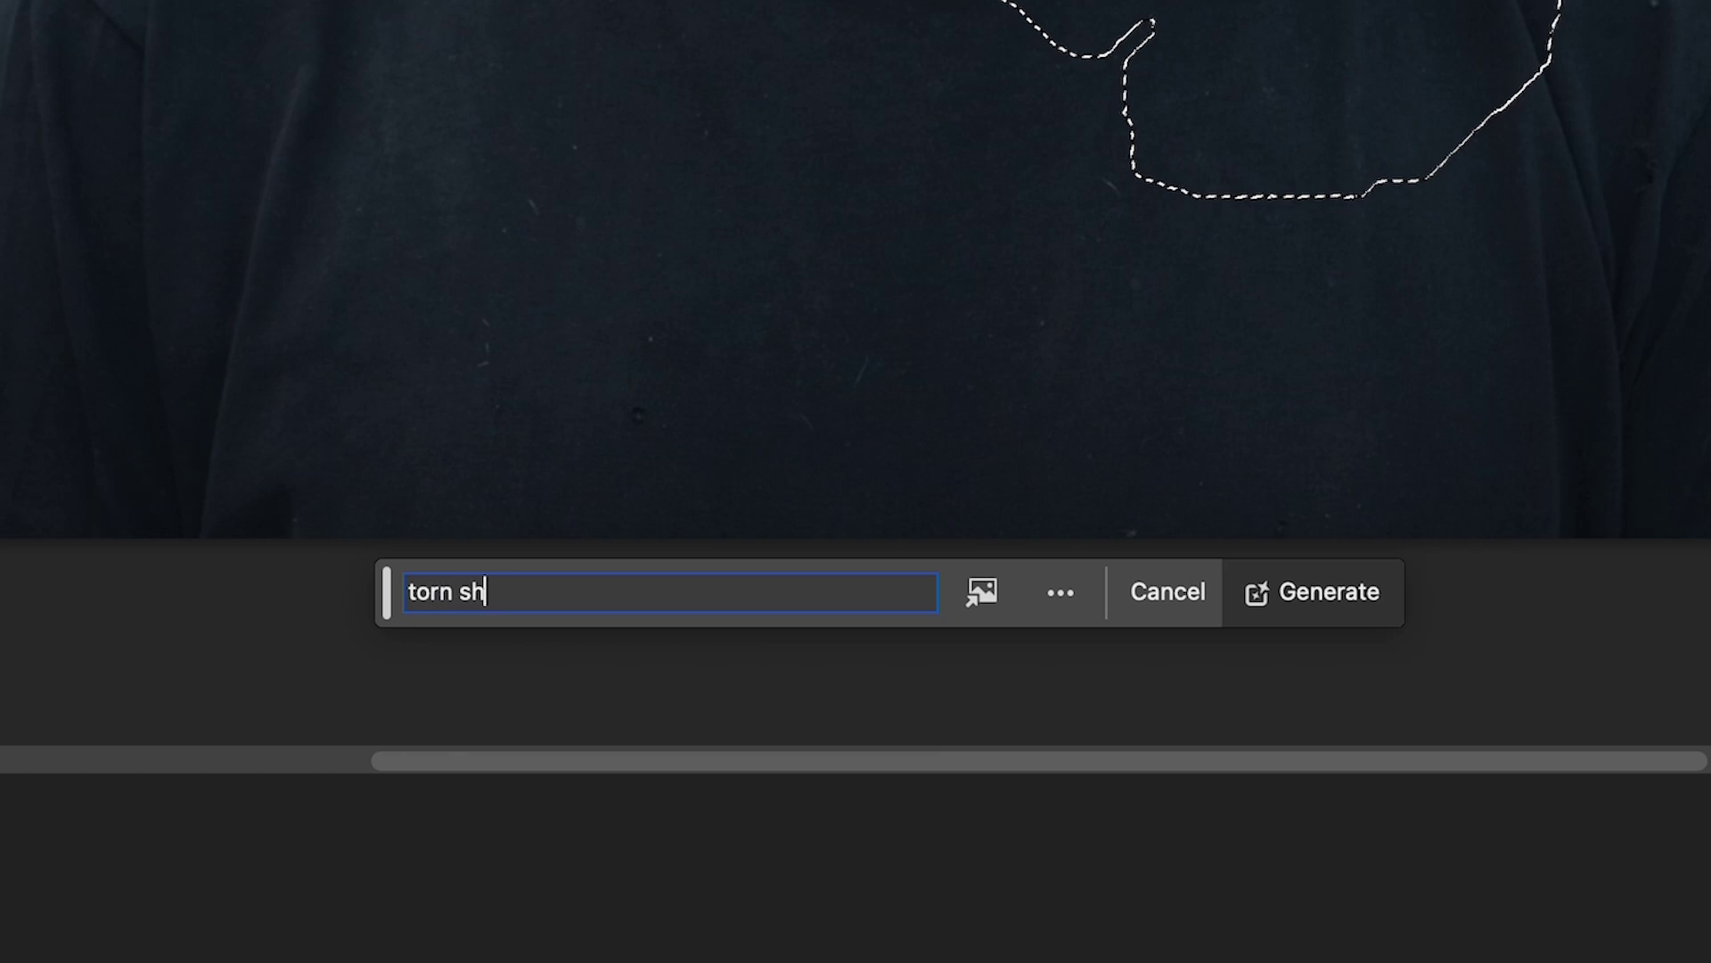
type("irt in zombie apocalyps")
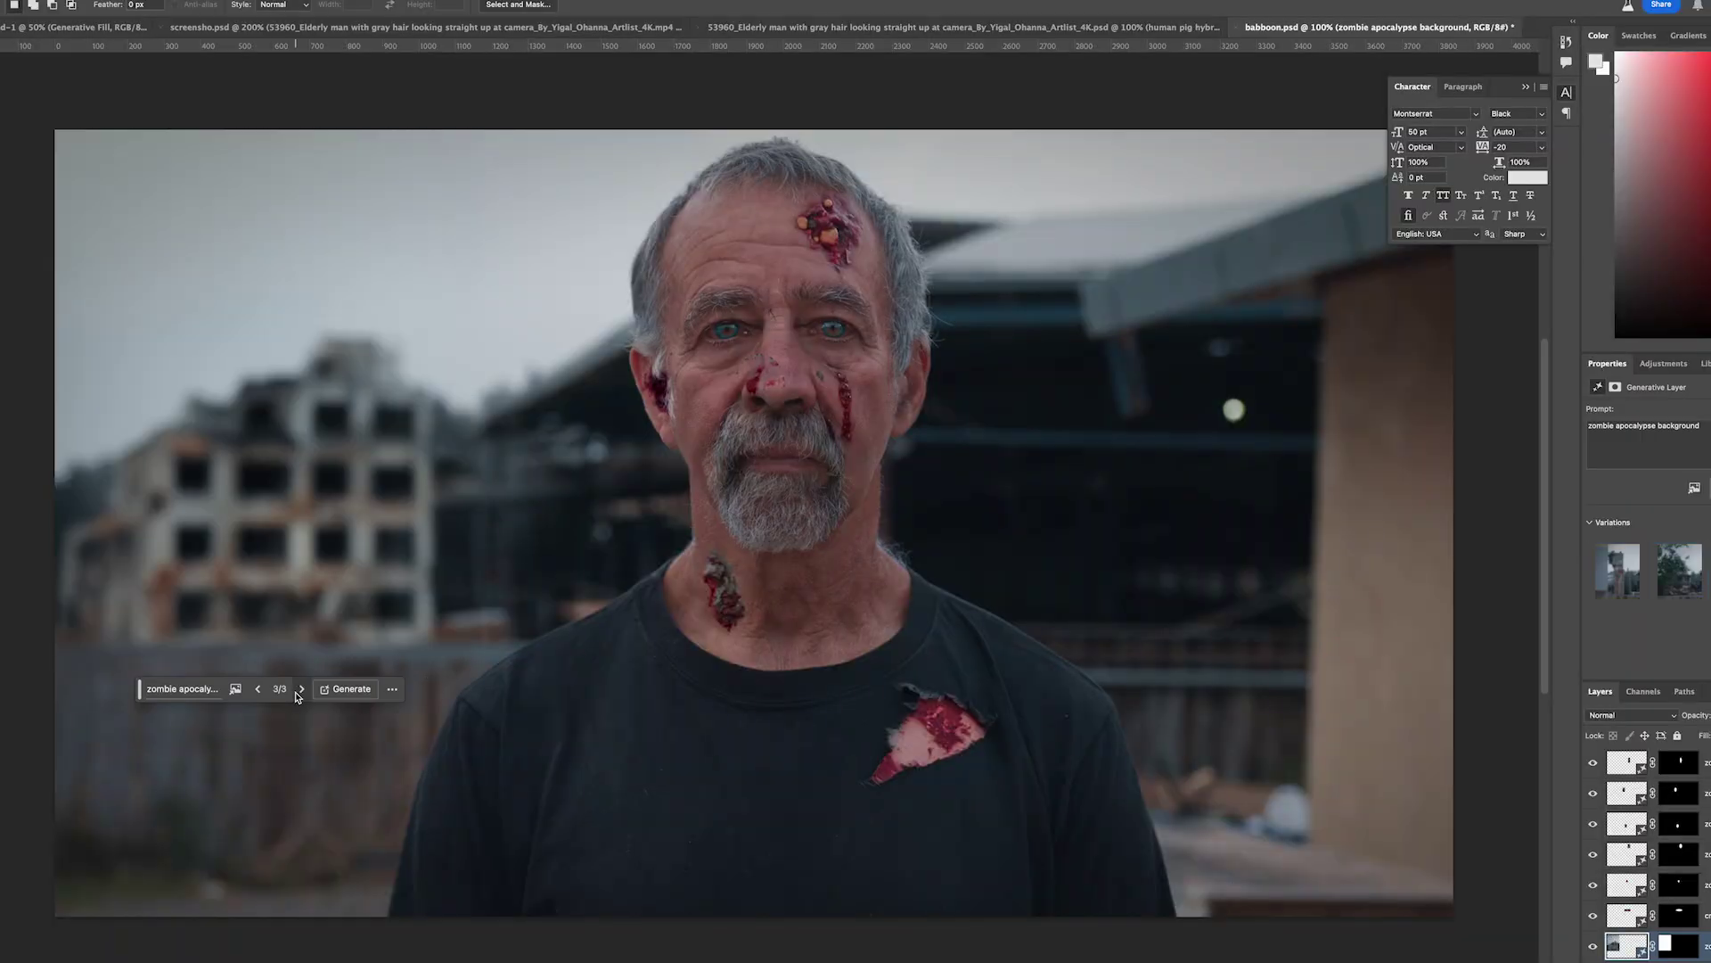
left_click_drag(1127, 130, 1551, 948)
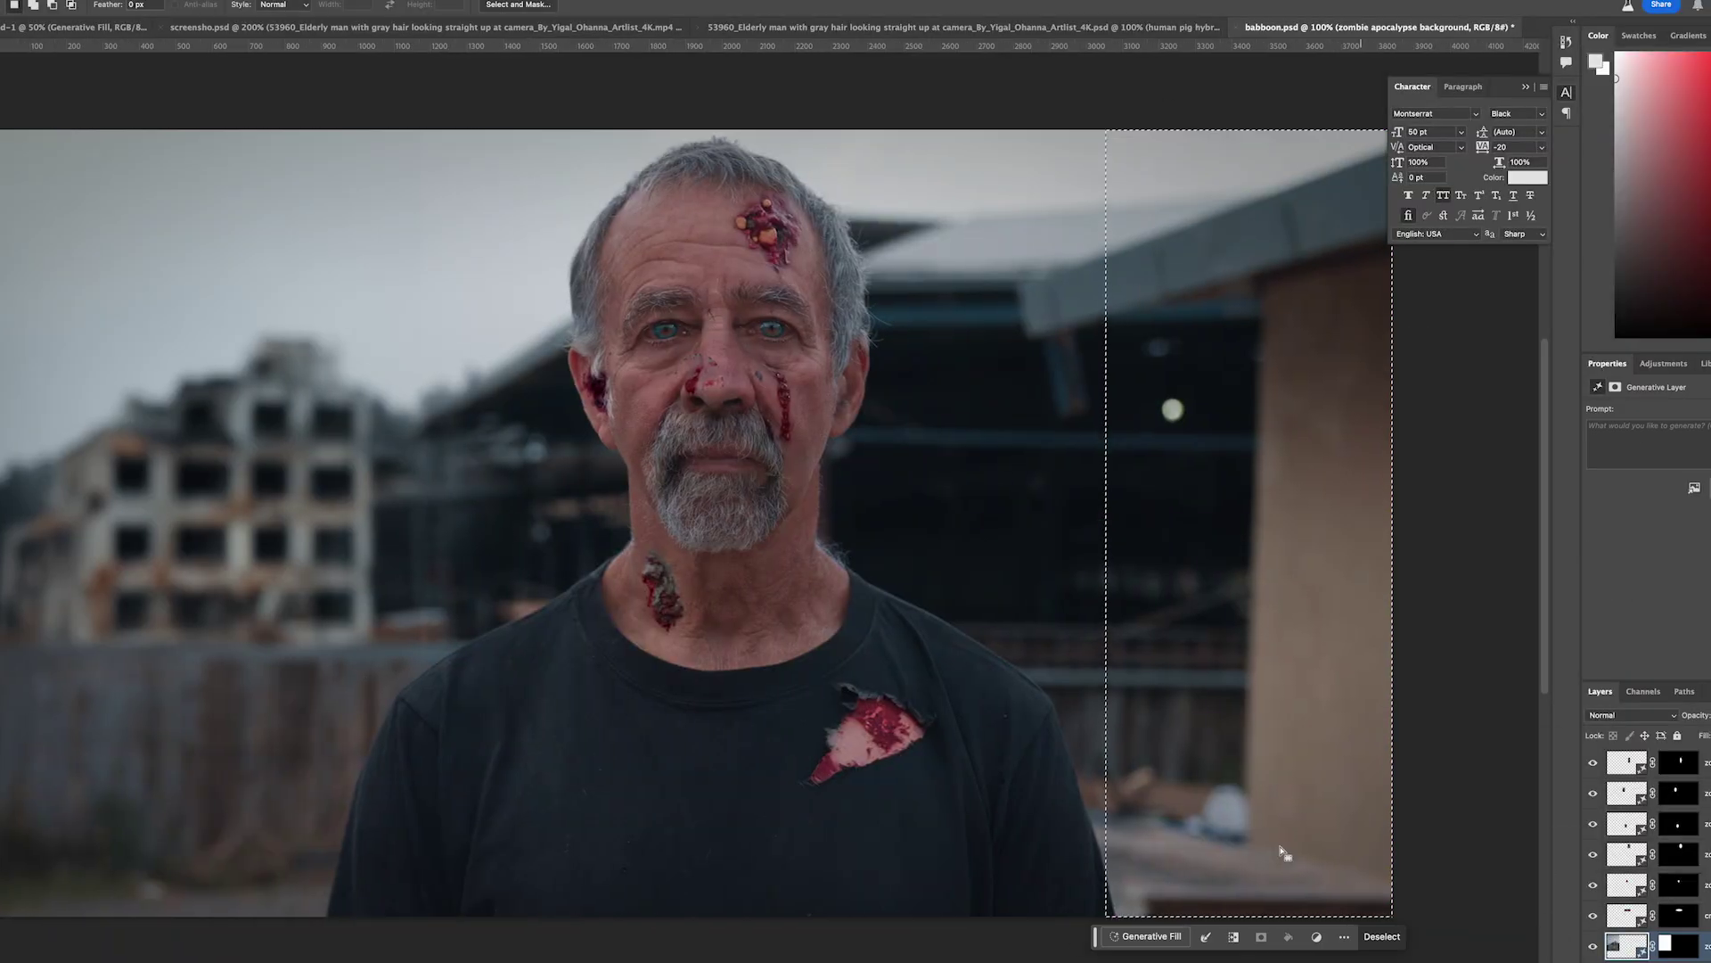
type("background of a post-apocalyptic w")
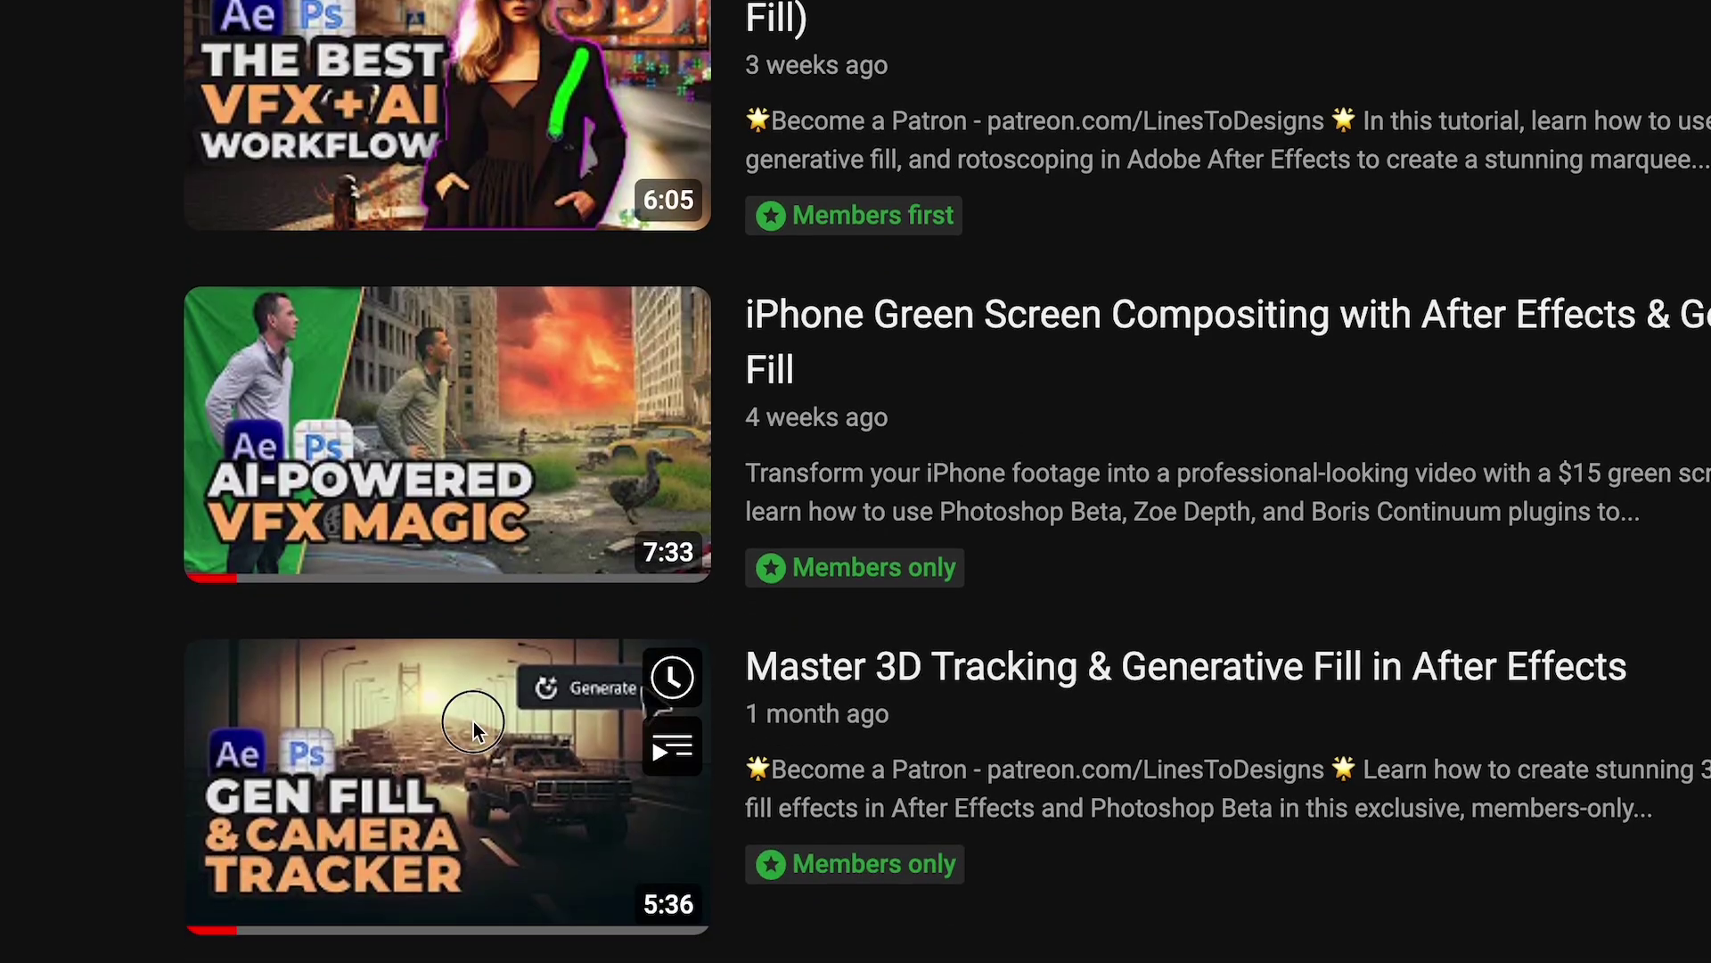
Play the Master 3D Tracking & Generative Fill and iPhone Green Screen Compositing member videos.
left_click(495, 919)
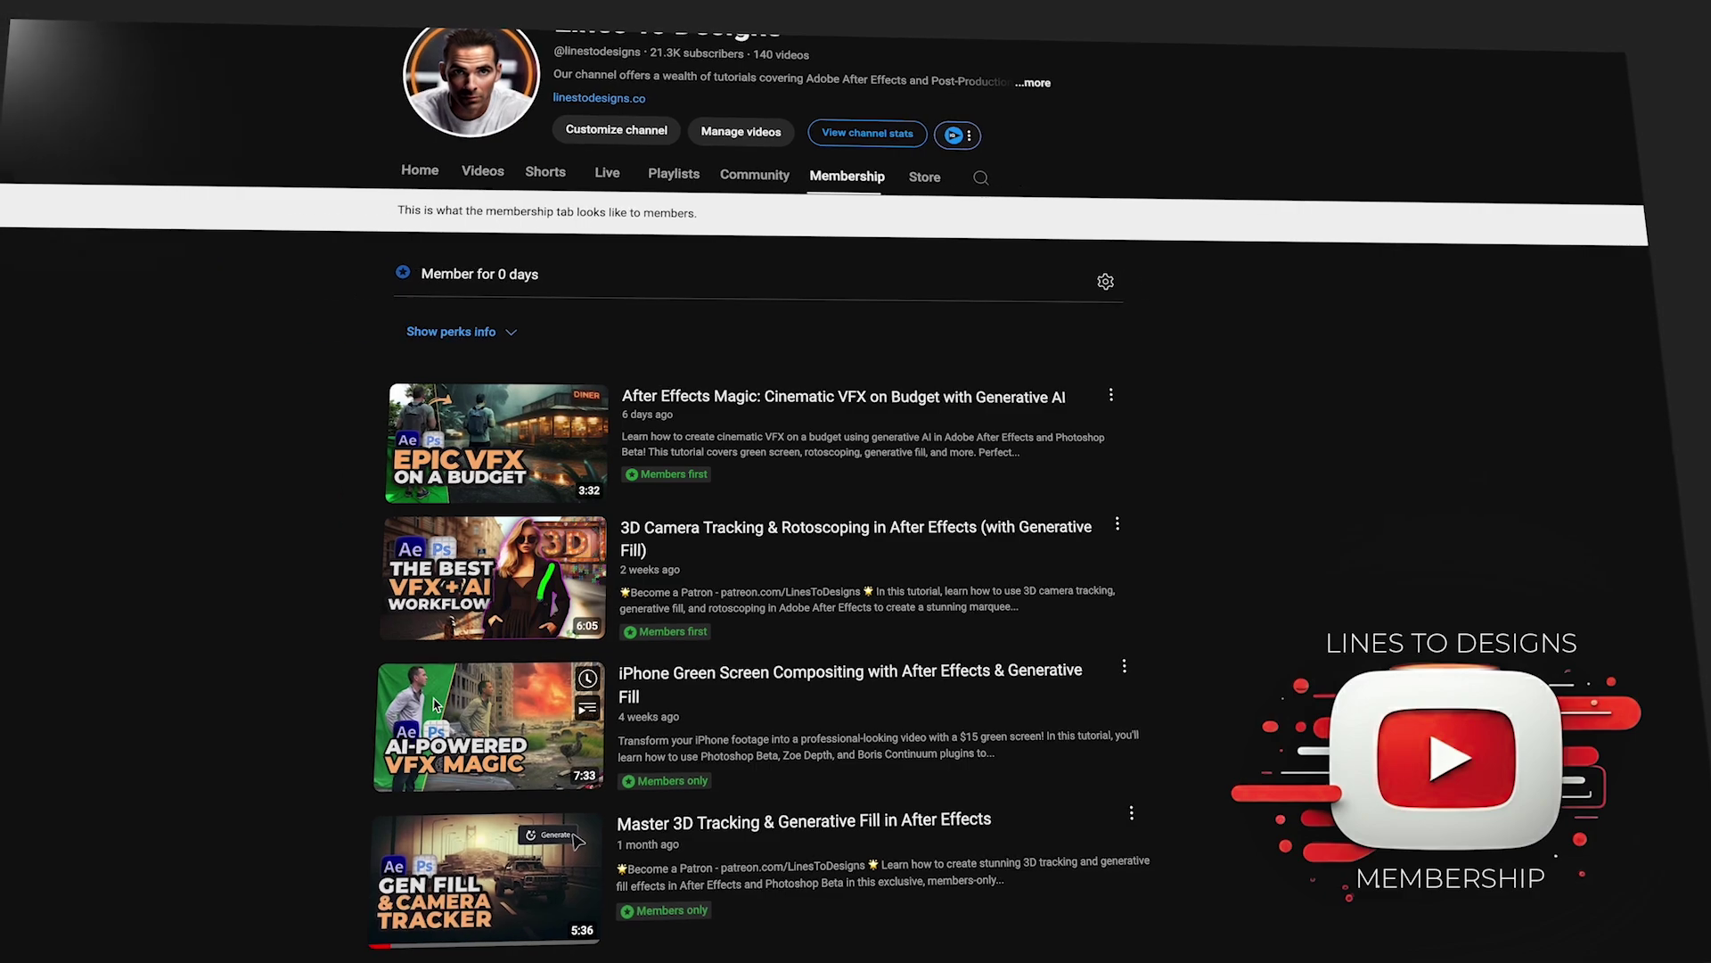
left_click(434, 704)
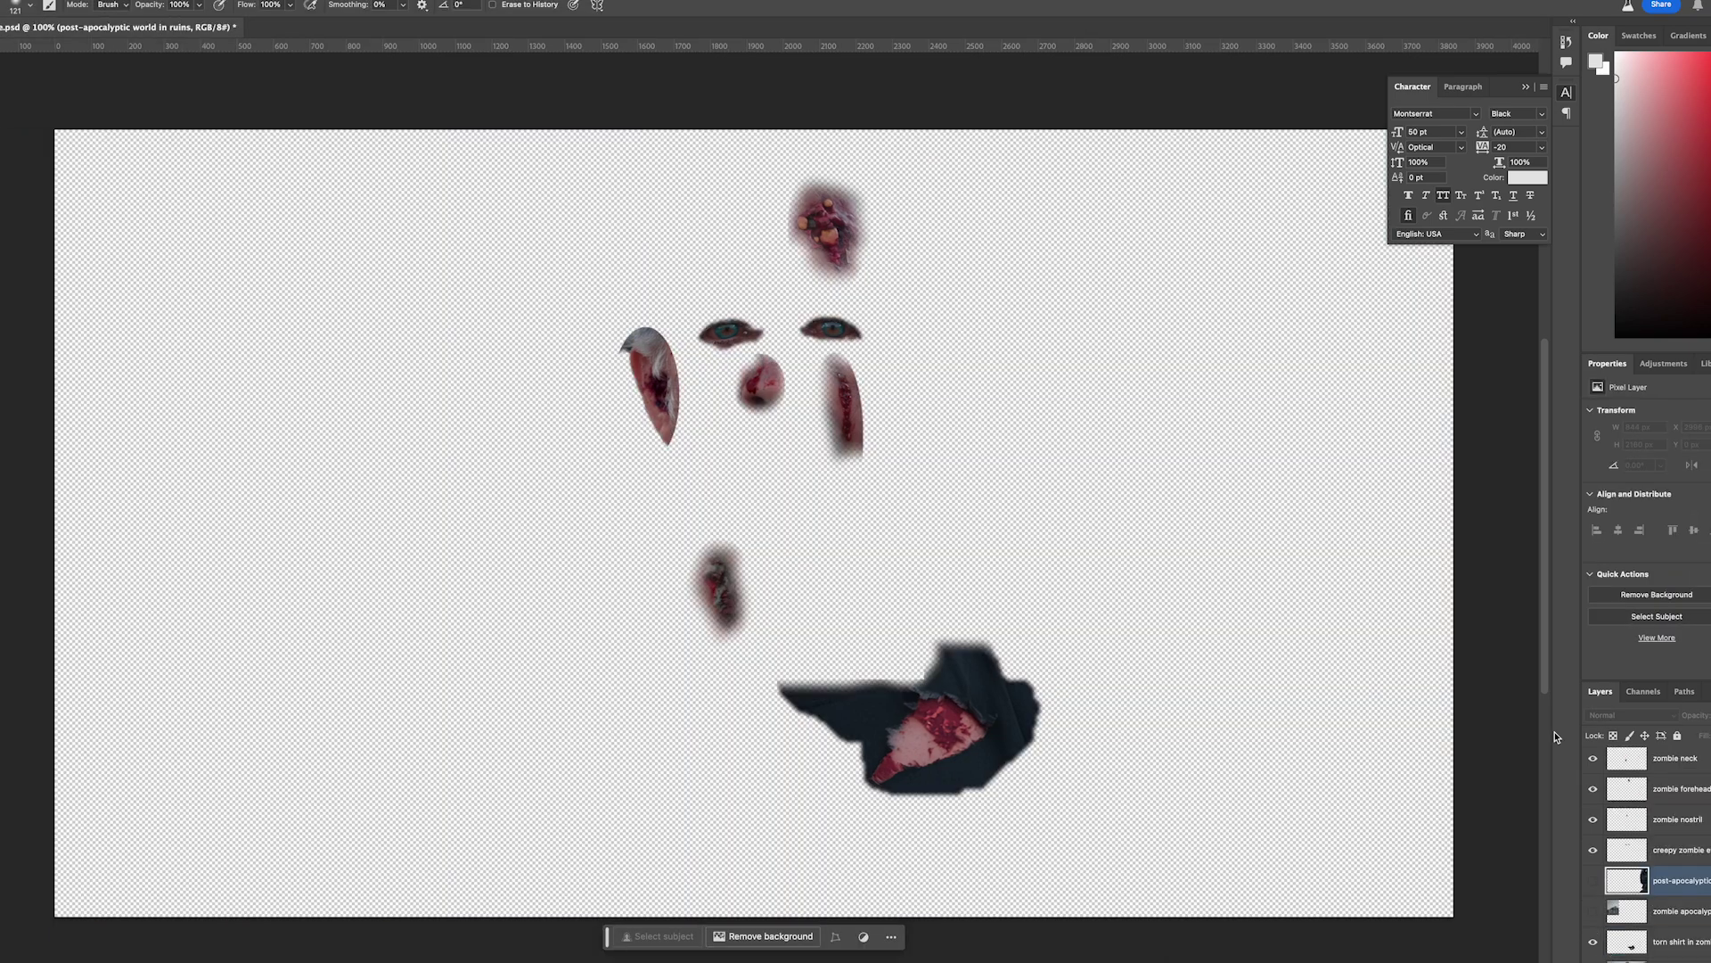
scroll(1121, 496, "up", 3)
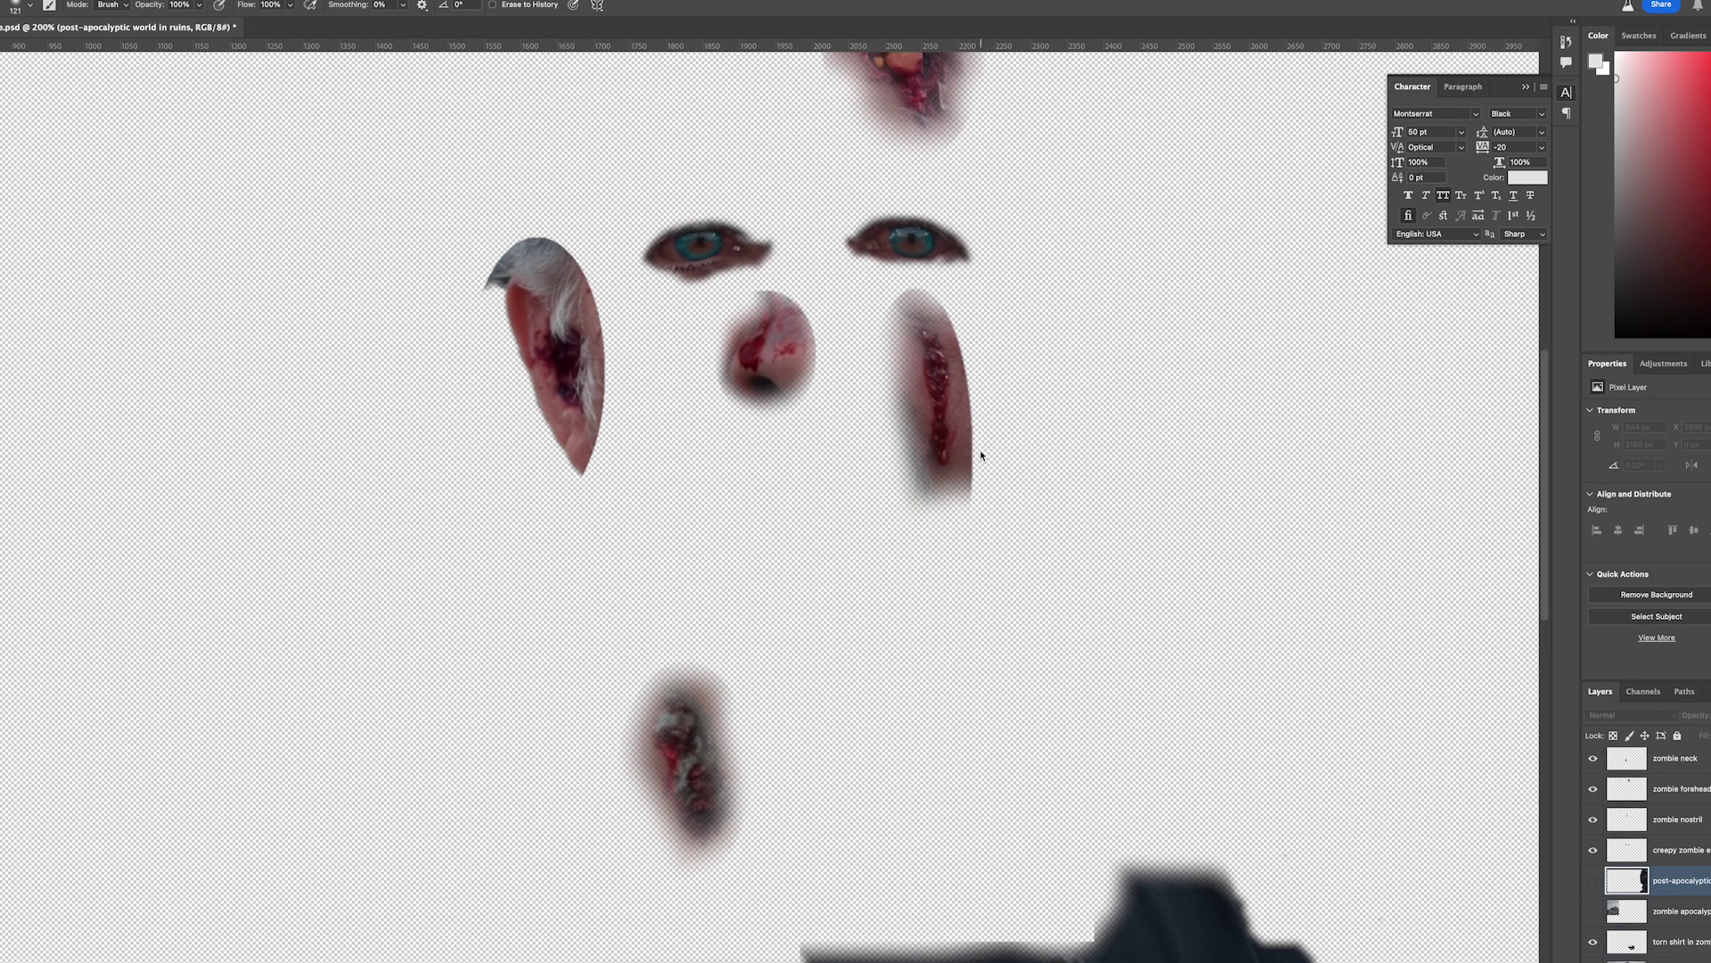
left_click(1594, 758)
left_click(1594, 758)
left_click(1594, 790)
left_click(1594, 790)
left_click(1593, 789)
left_click(1594, 790)
left_click(1594, 821)
left_click(1594, 821)
left_click(1594, 850)
left_click(1594, 850)
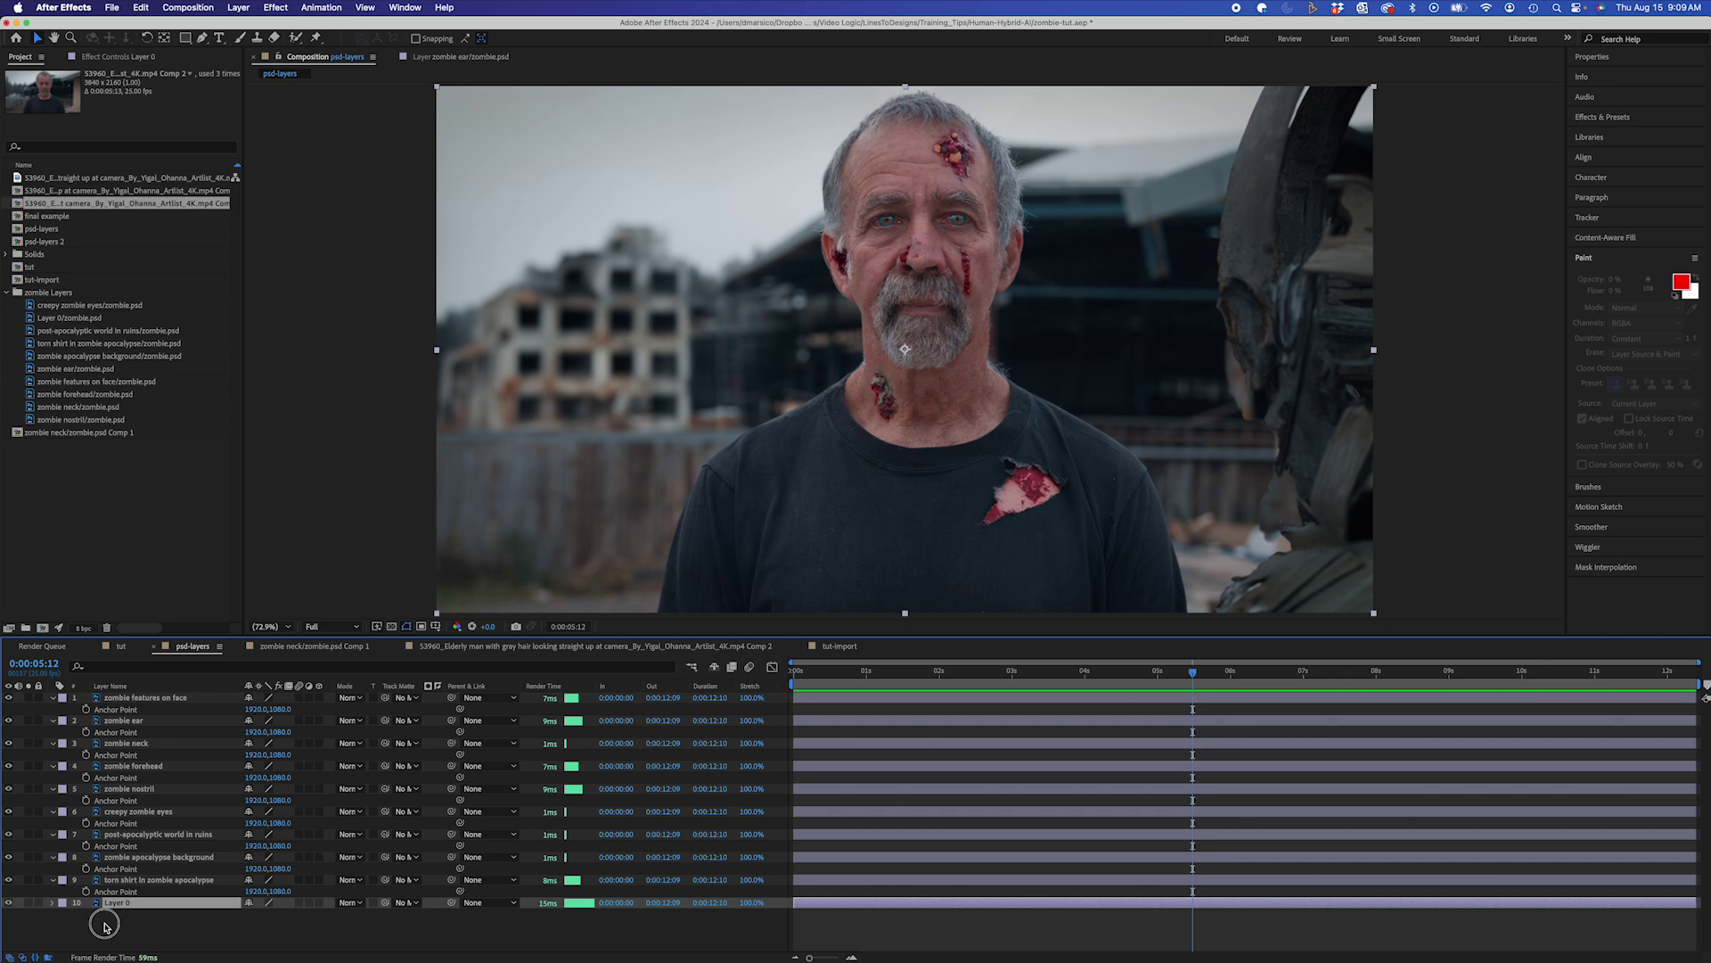
Delete Layer 0 and place the ...mp4 Comp 2 footage precomp as layer 10 beneath the wounds.
key("a")
key("Delete")
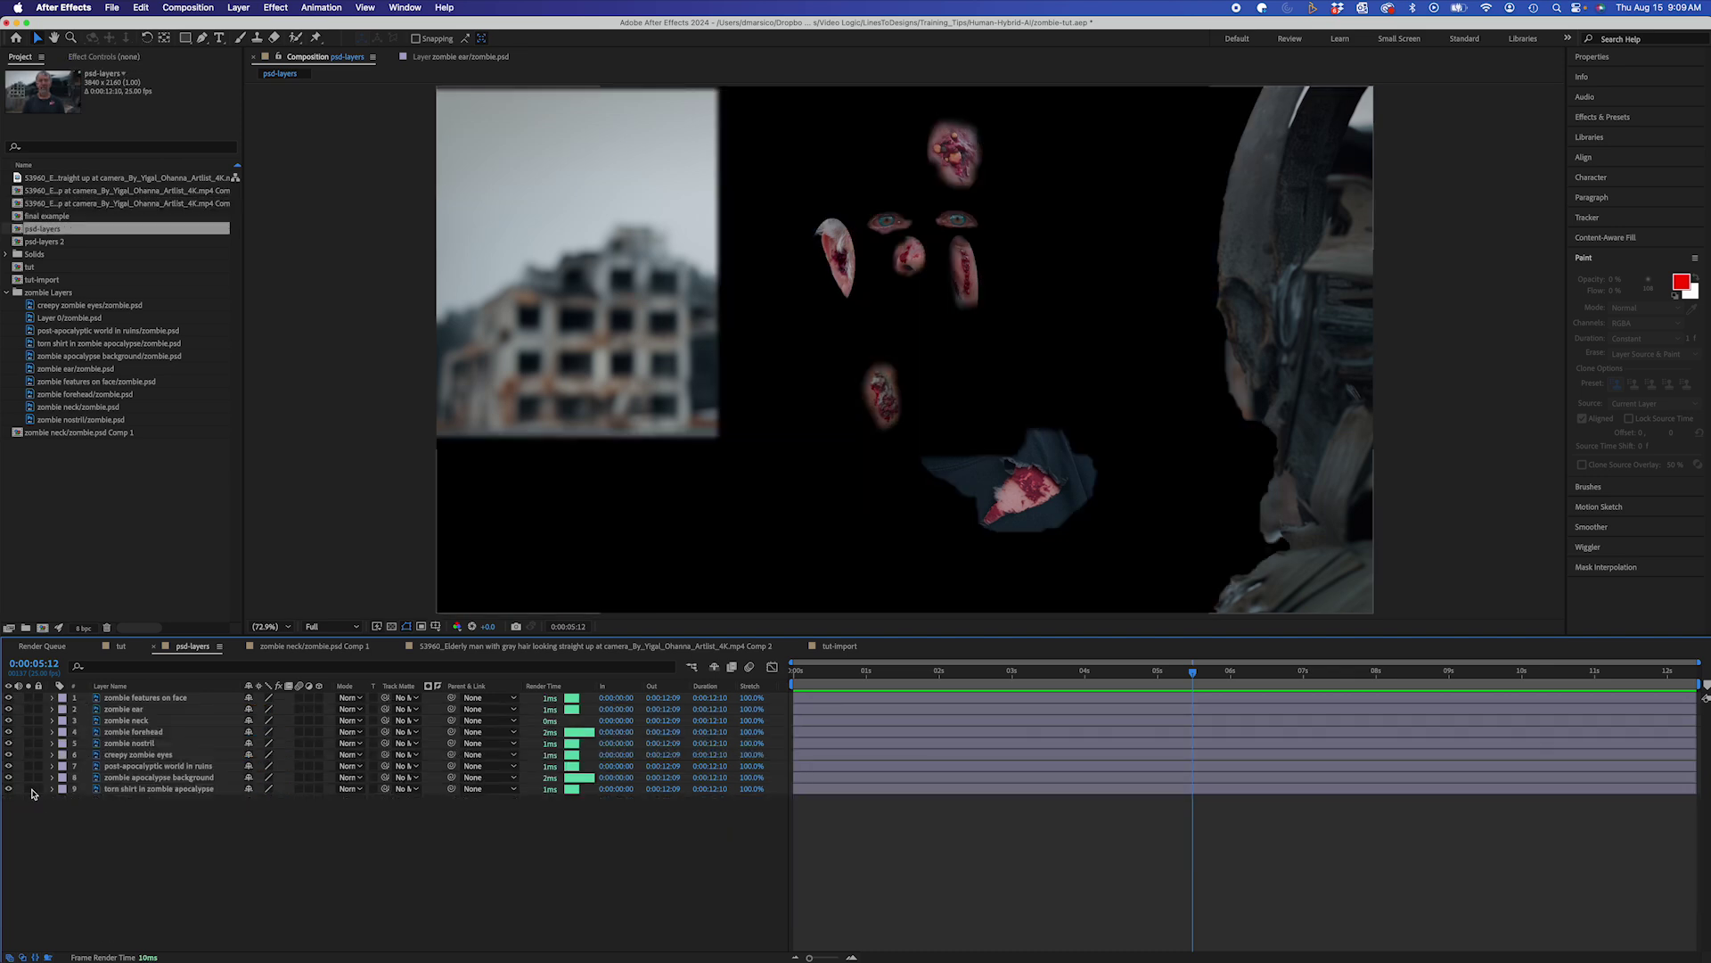
left_click_drag(82, 203, 89, 795)
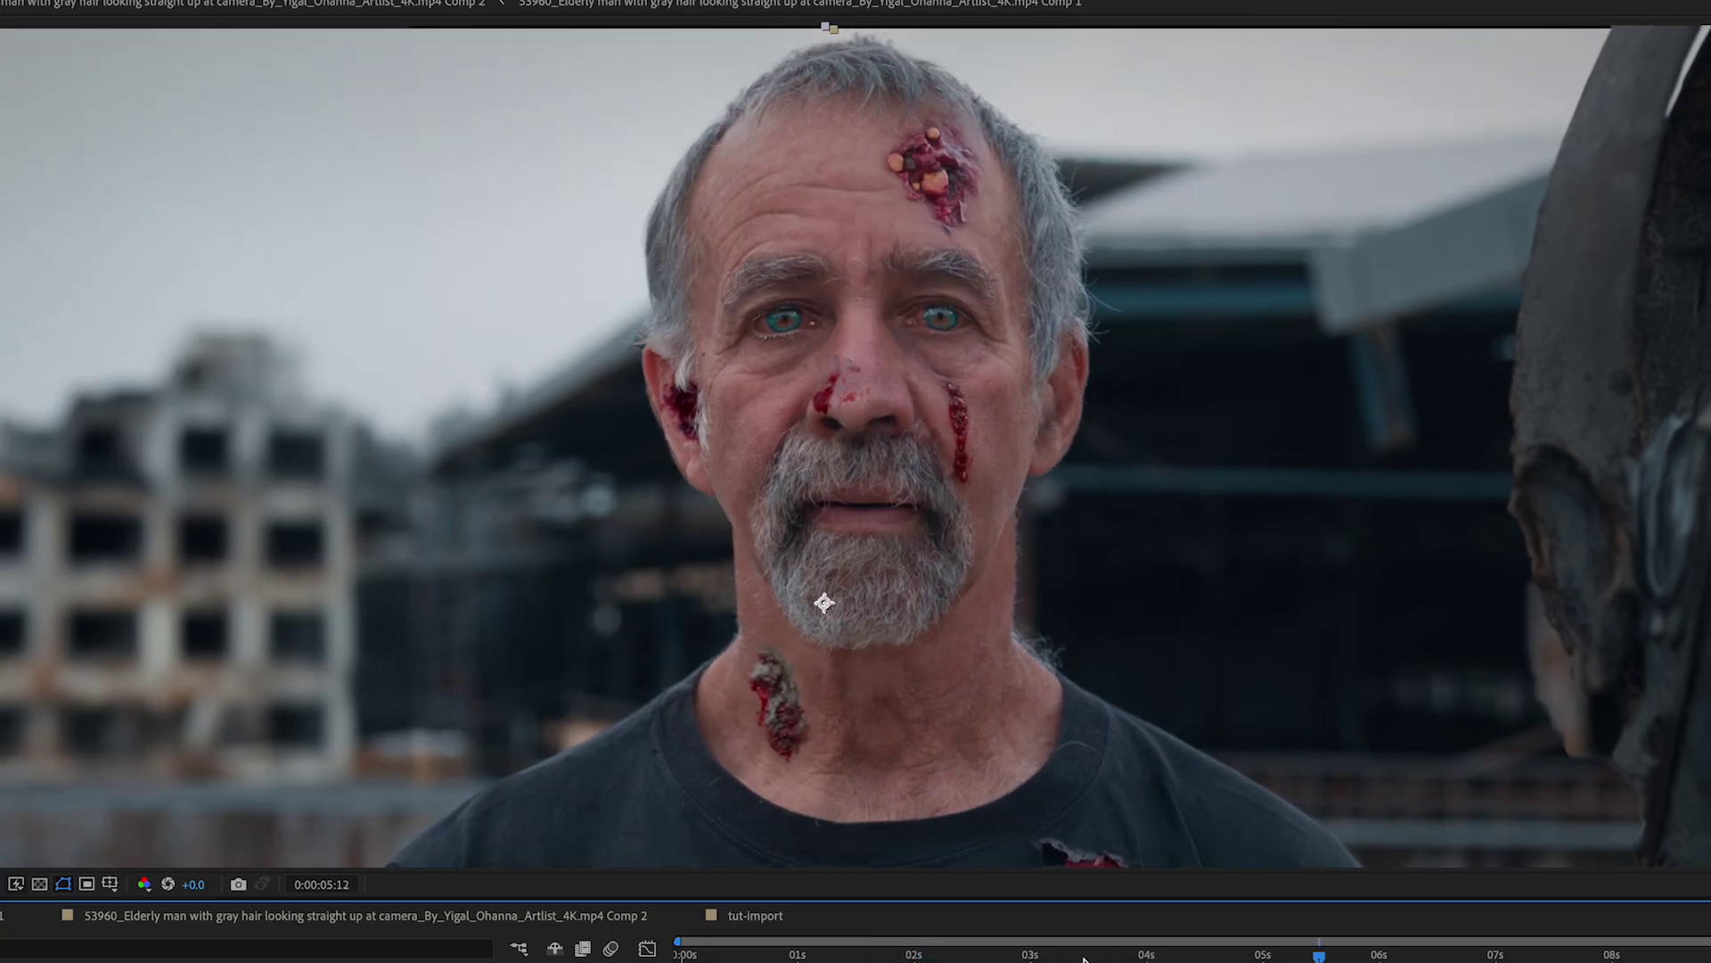
left_click(1083, 955)
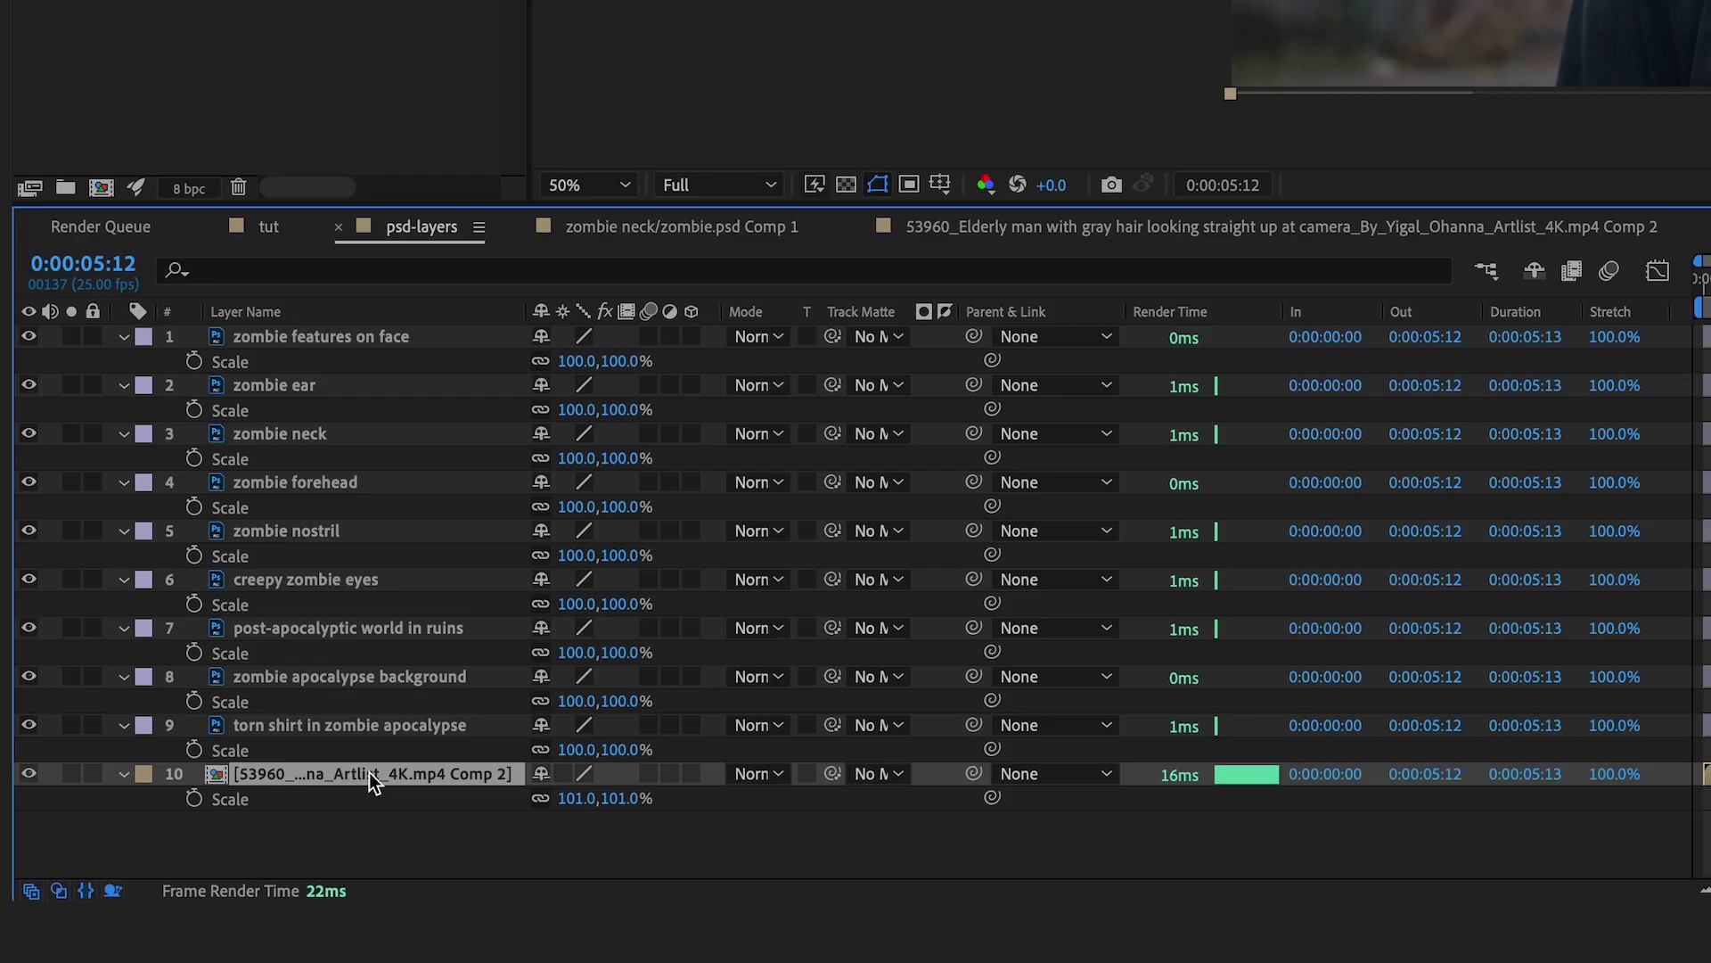
Apply Track Camera to footage layer 10 and scrub through to check the solved track points.
right_click(362, 772)
mouse_move(511, 513)
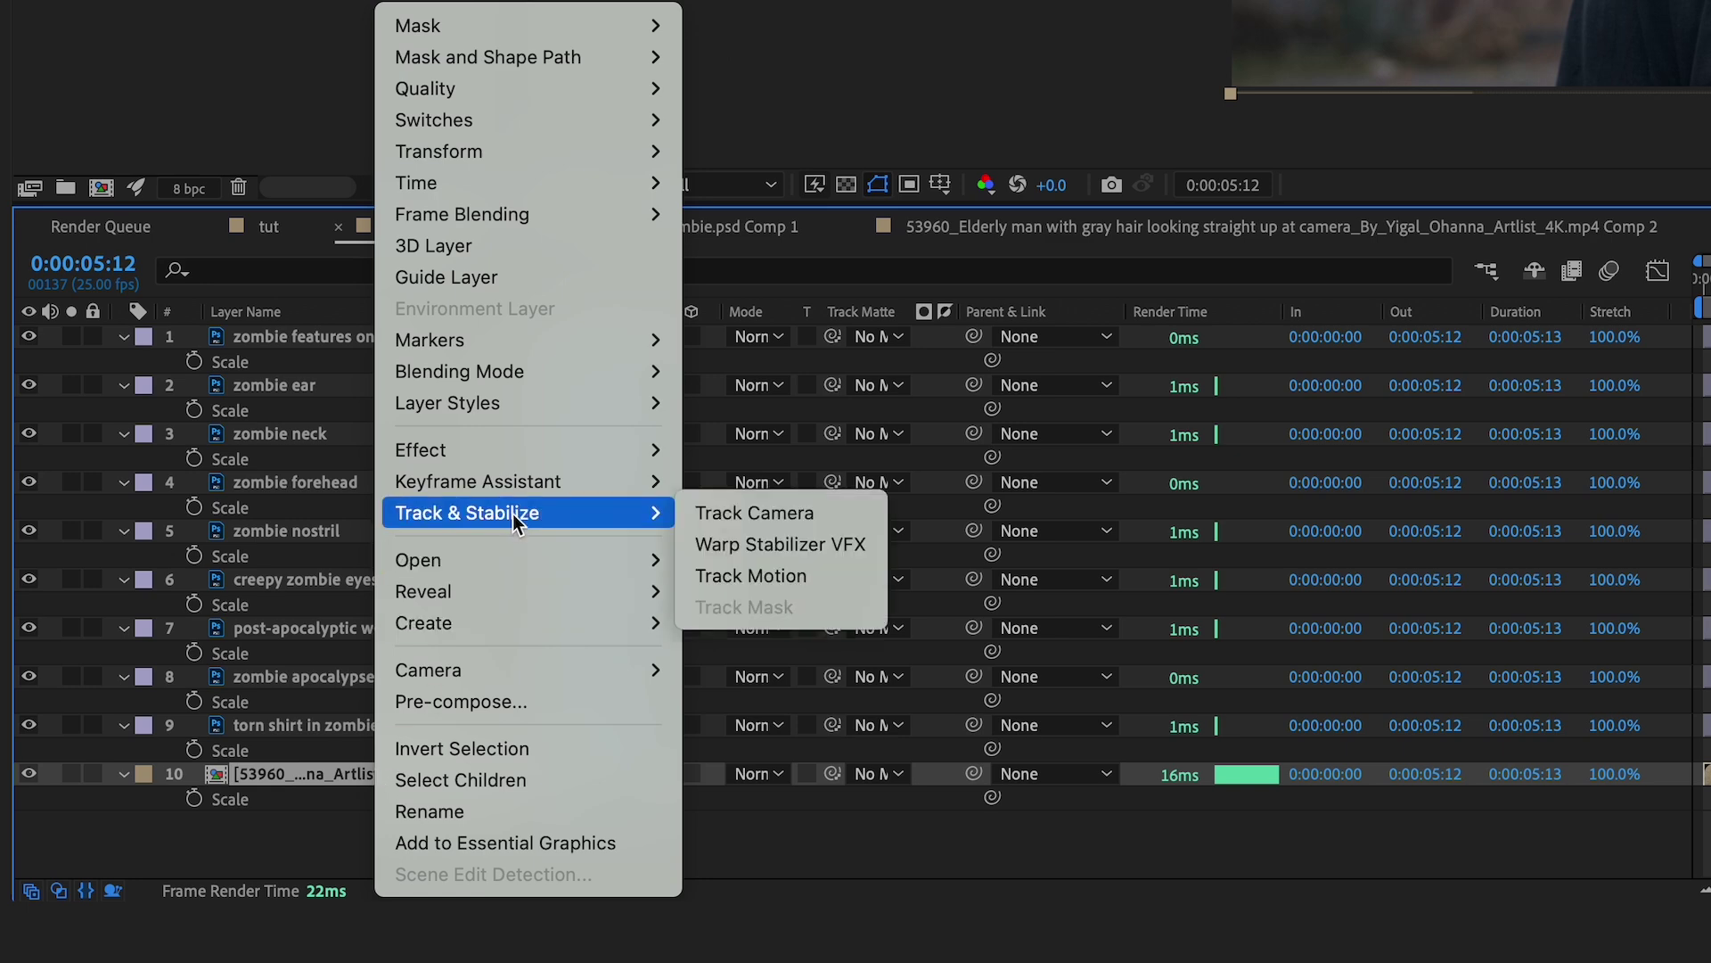
left_click(762, 511)
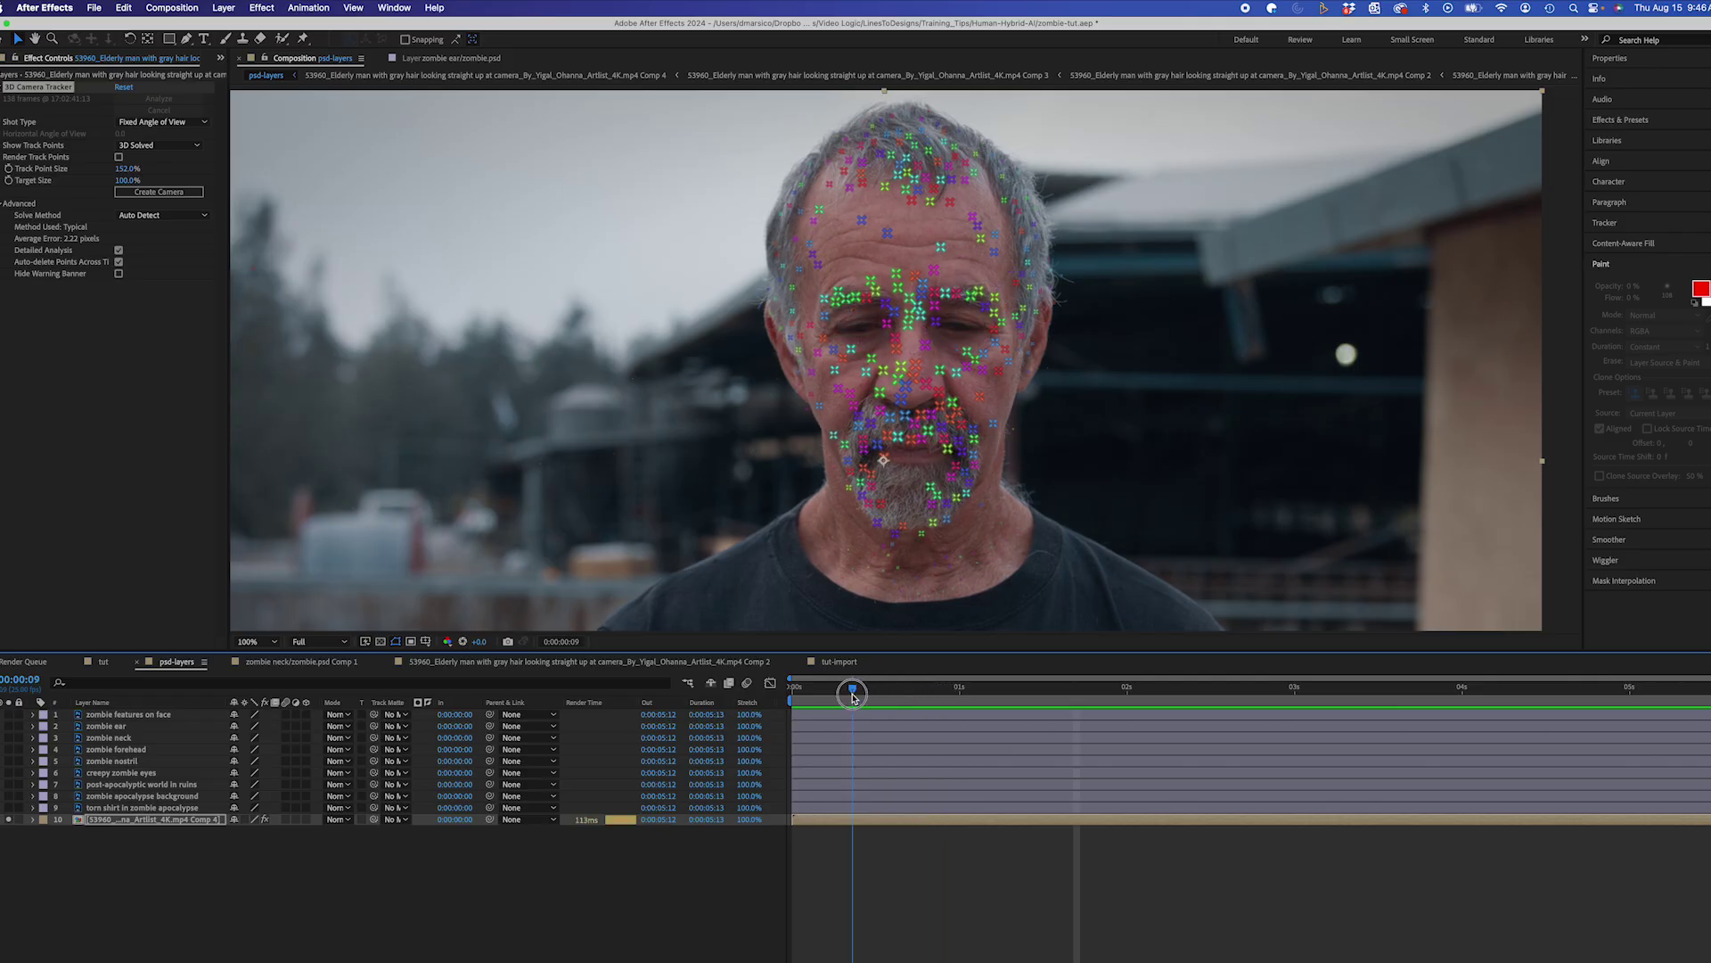
left_click_drag(813, 686, 1121, 685)
Select forehead track points and create Track Solid 1 with a 3D Tracker Camera from them.
left_click_drag(938, 139, 976, 141)
right_click(947, 136)
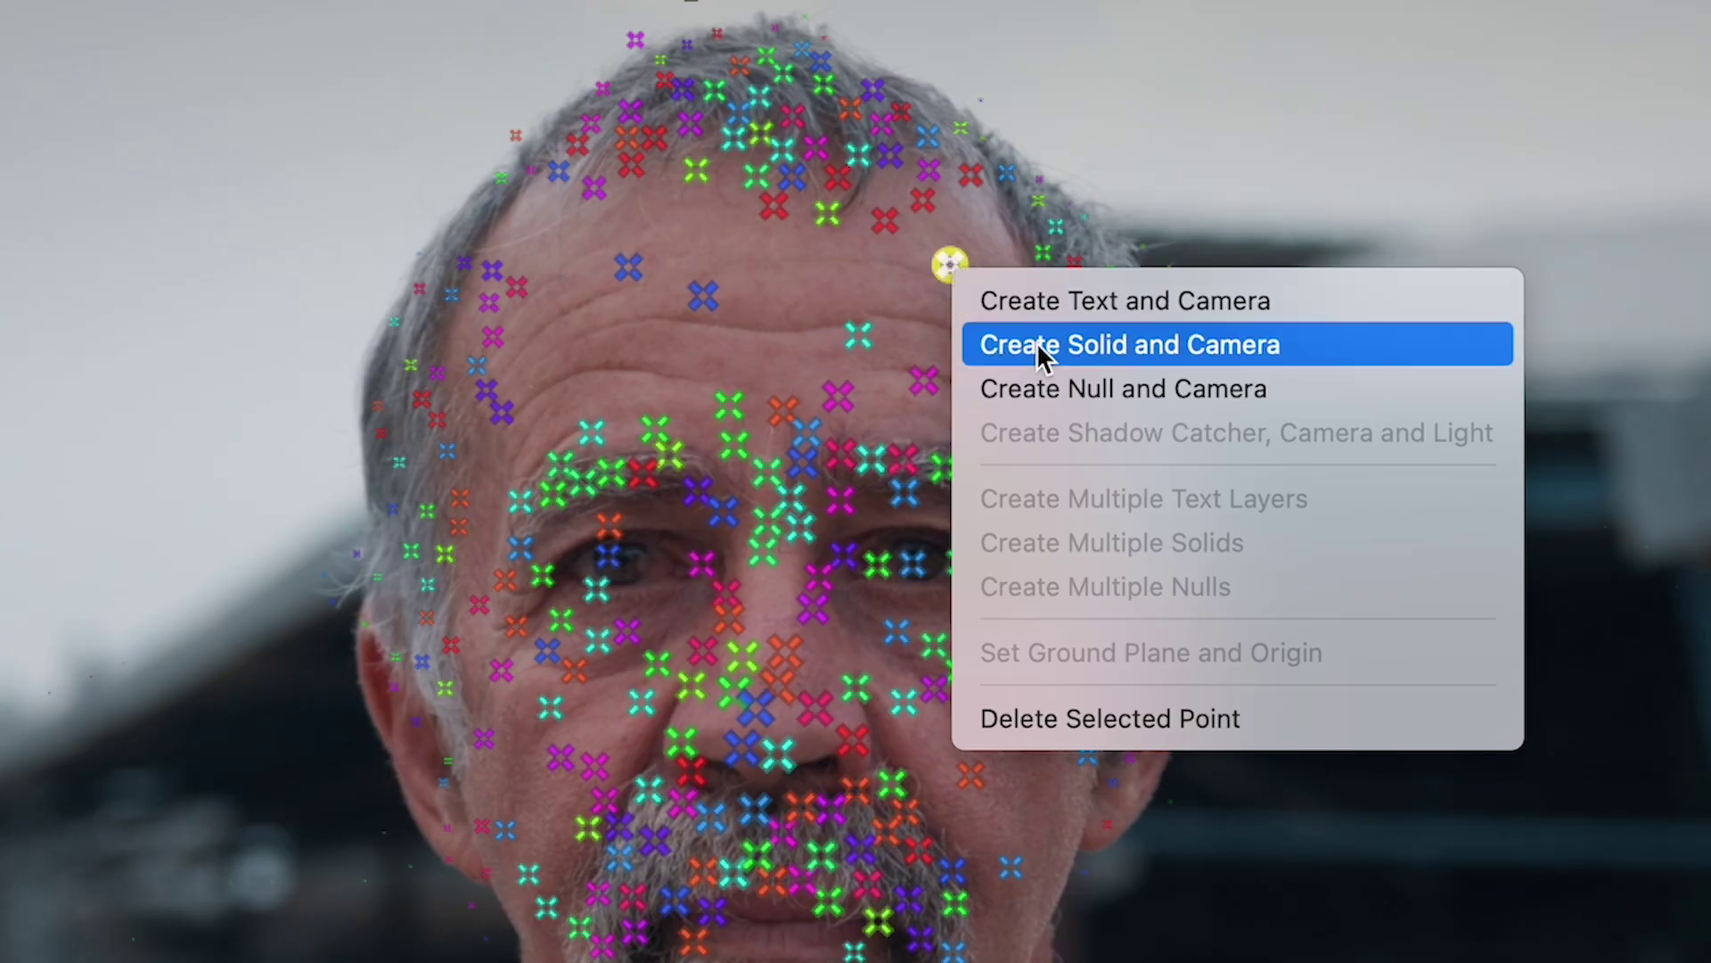
left_click(1039, 344)
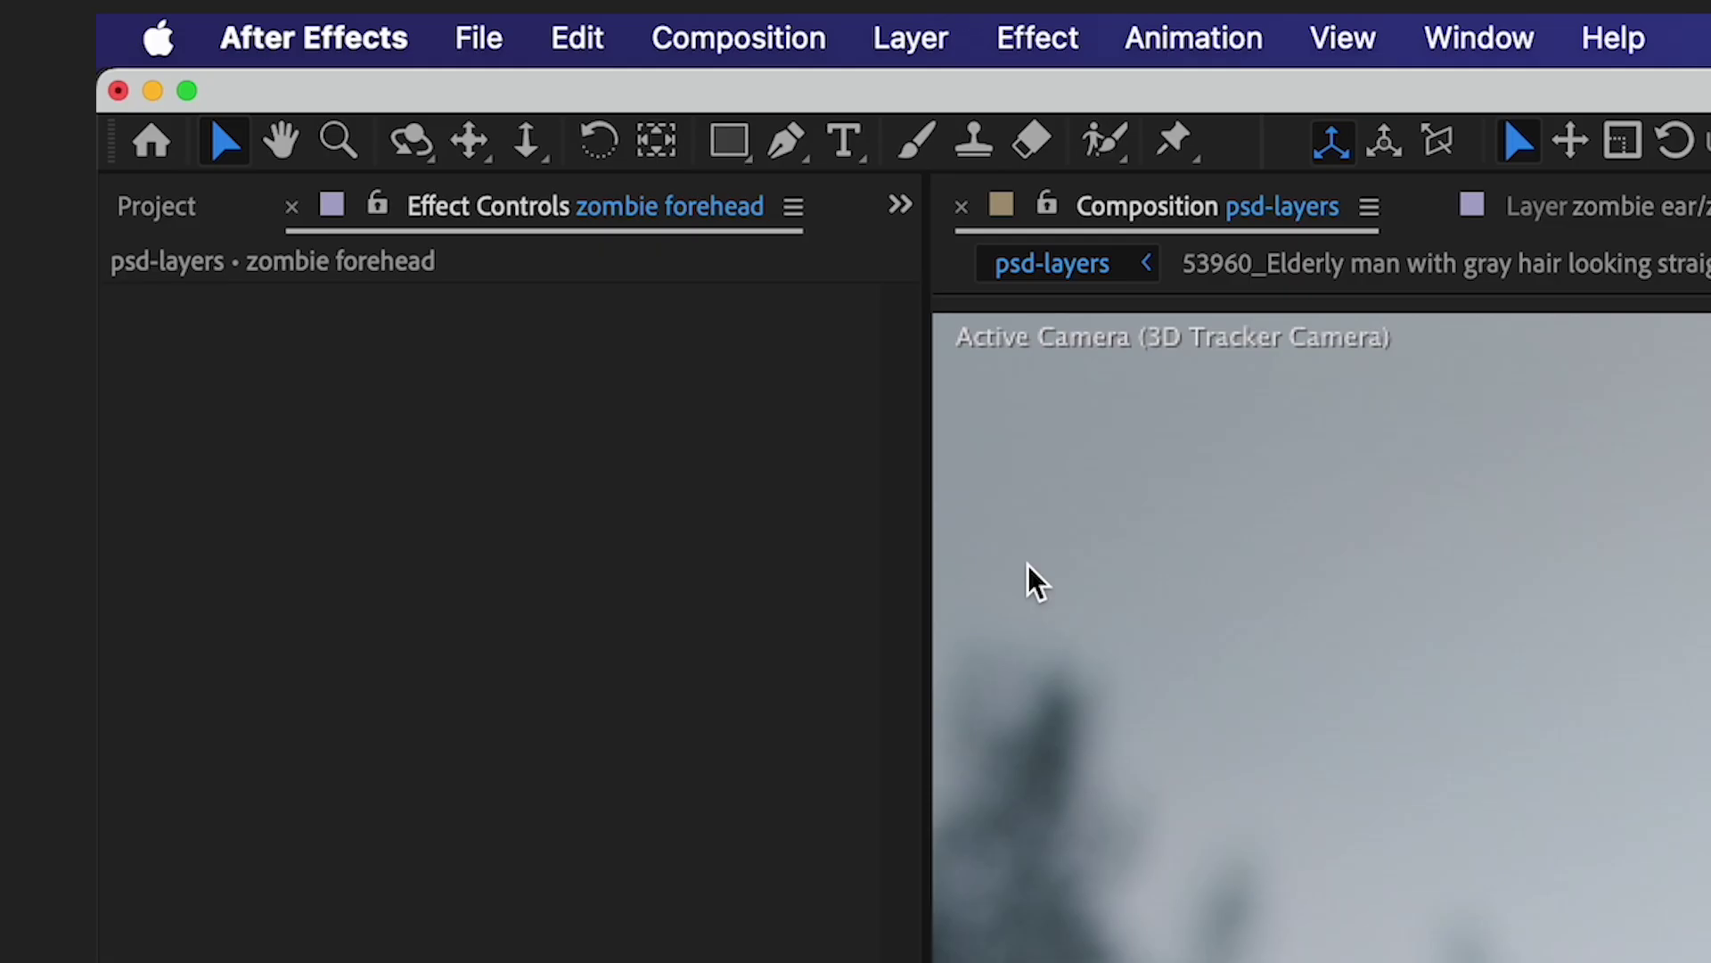
left_click(664, 147)
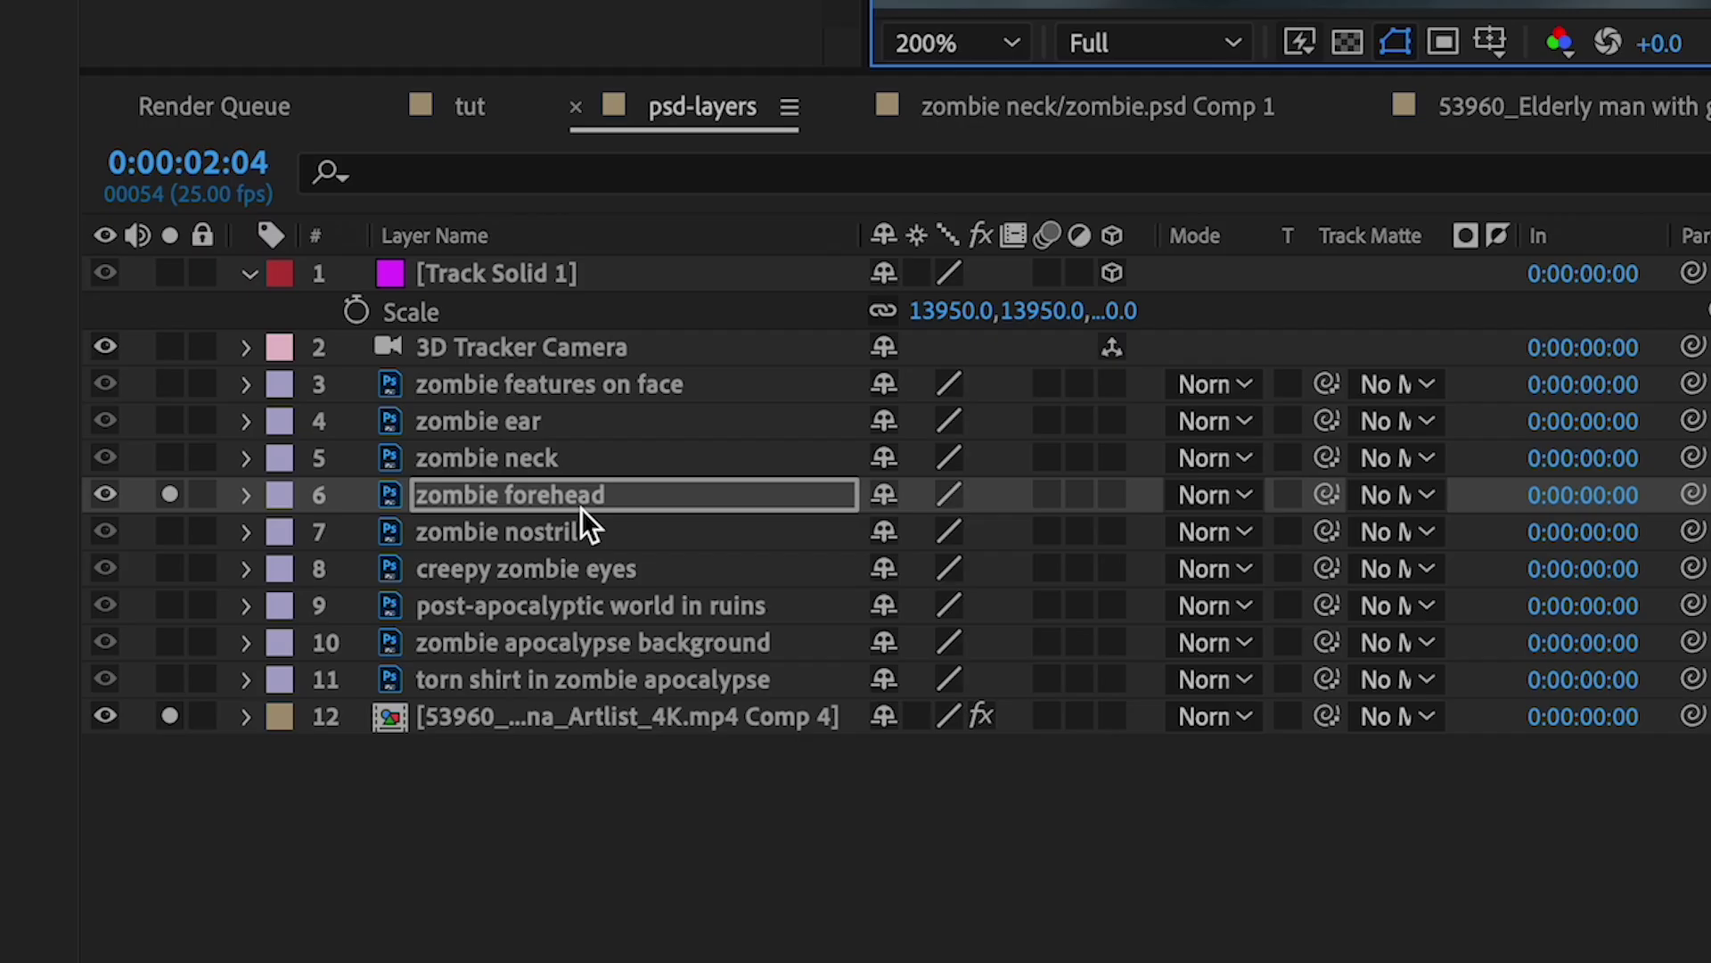
Duplicate 'zombie forehead' to 'zombie forehead 2', make it 3D, and parent it to Track Solid 1.
left_click(613, 499)
key("ctrl+d")
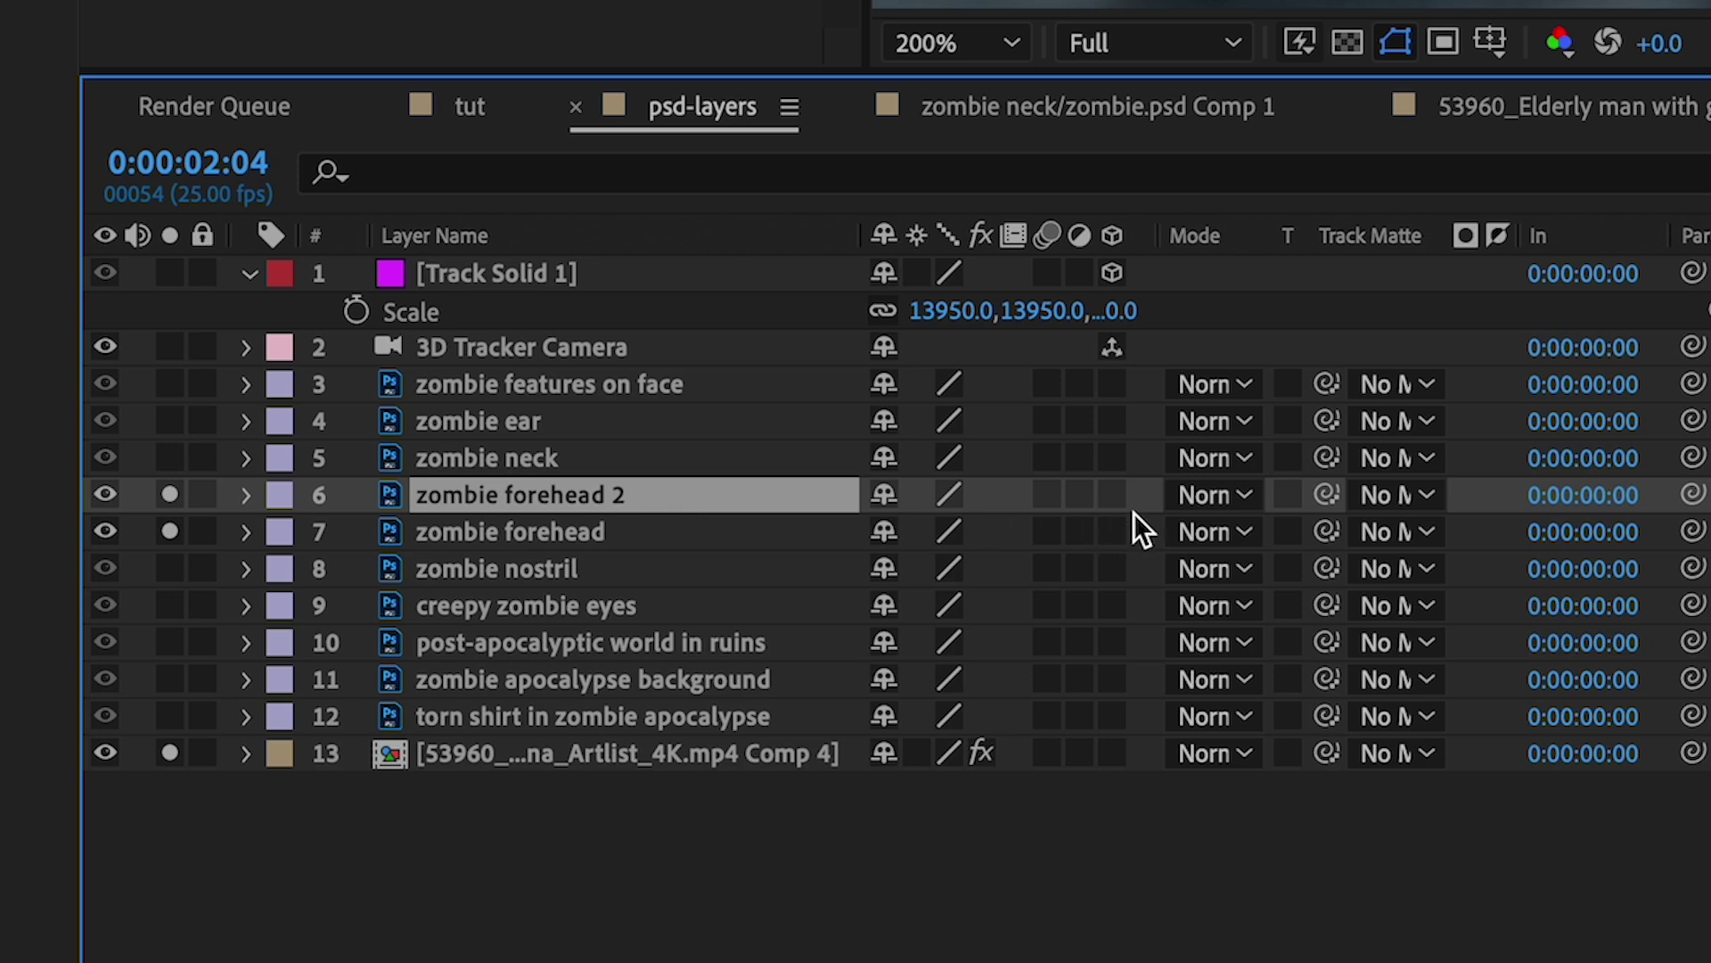
left_click(1112, 495)
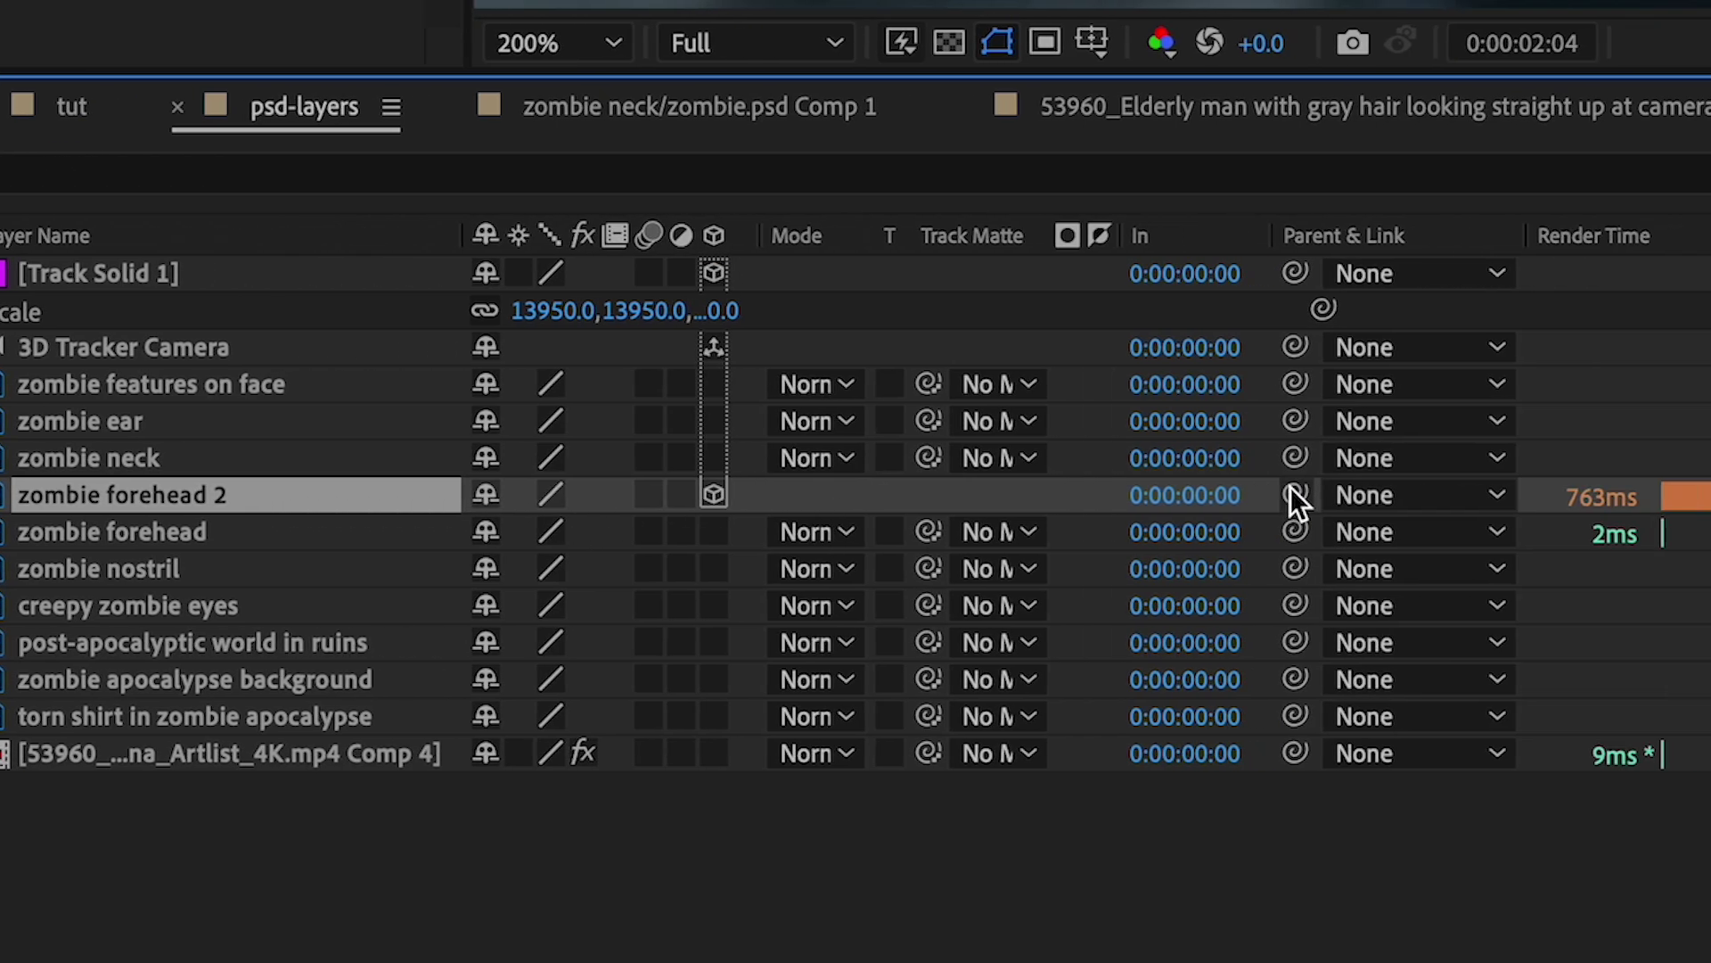
left_click(1691, 495)
left_click_drag(1127, 487, 872, 392)
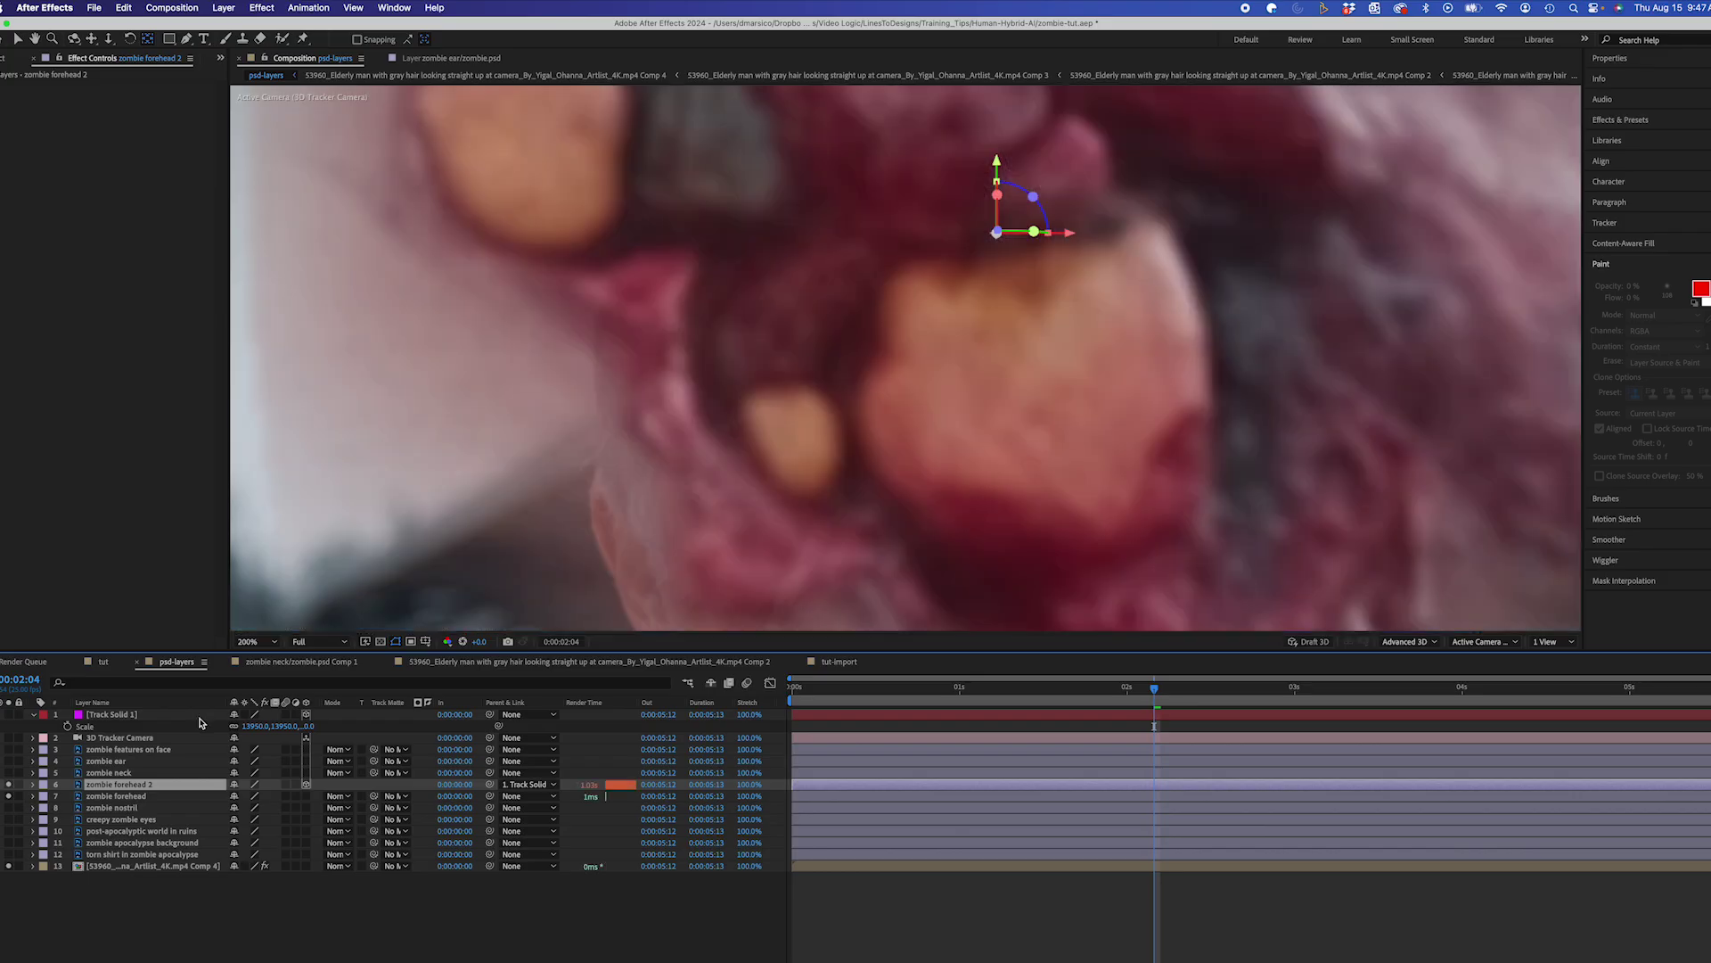
Shift the forehead wound sideways and up into place, then scrub the clip to preview it.
scroll(554, 466, "down", 3)
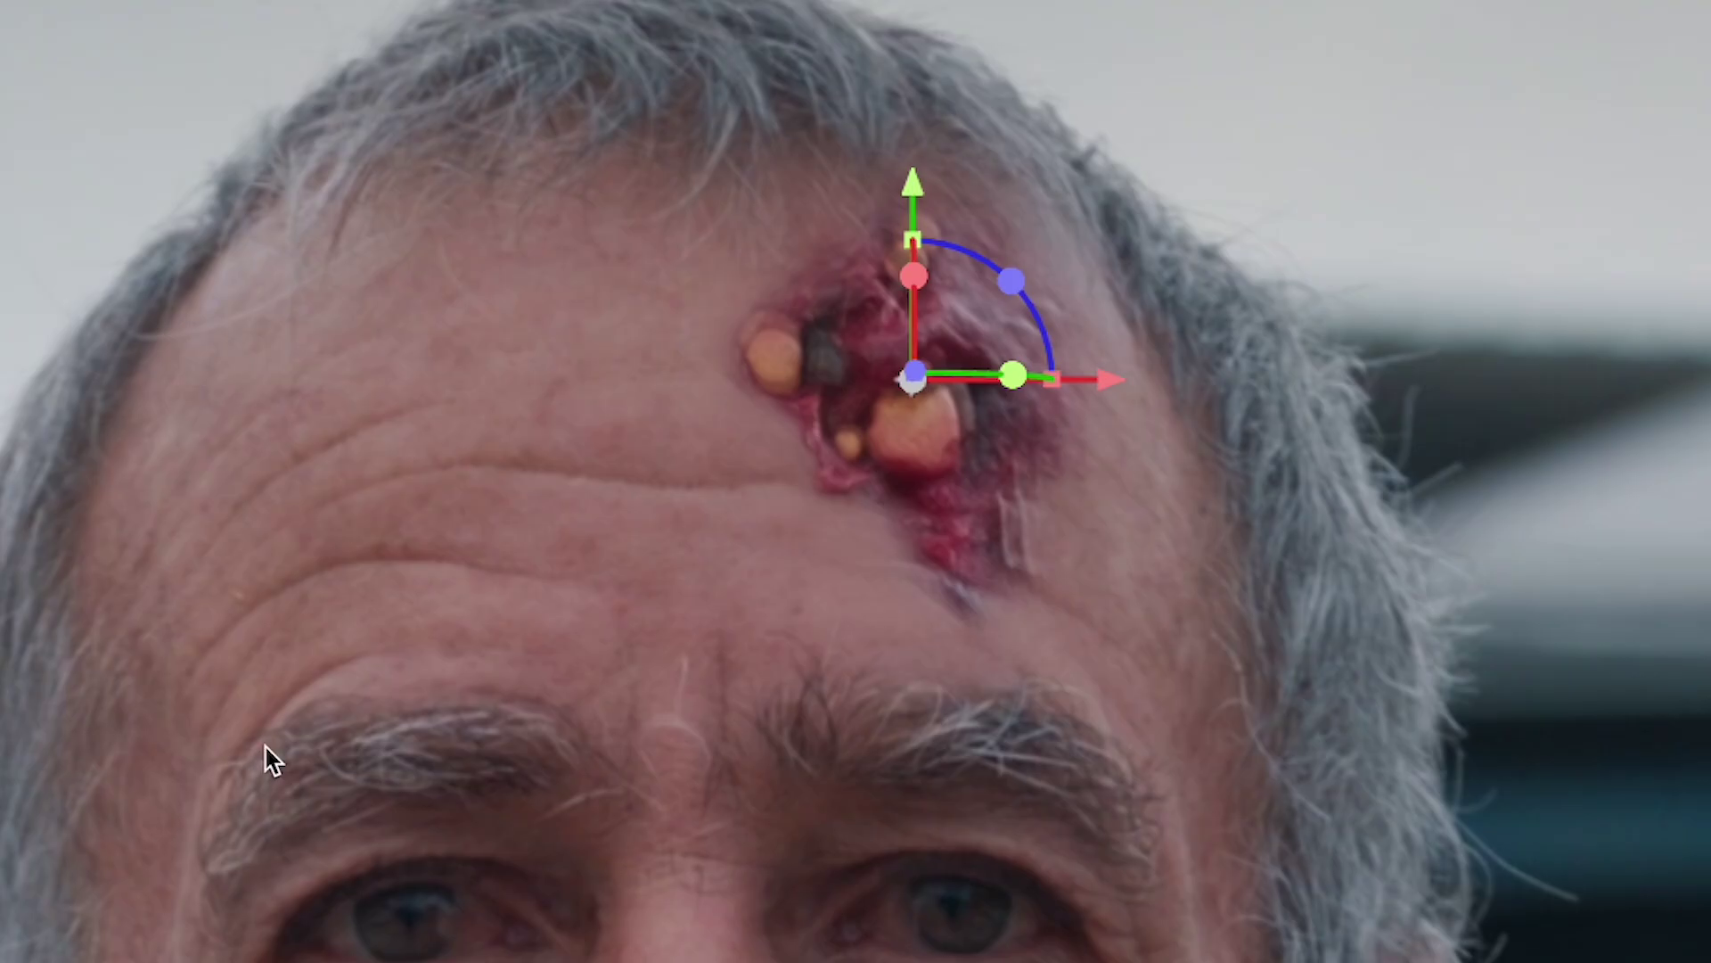
left_click_drag(1109, 379, 1120, 381)
left_click_drag(912, 185, 901, 229)
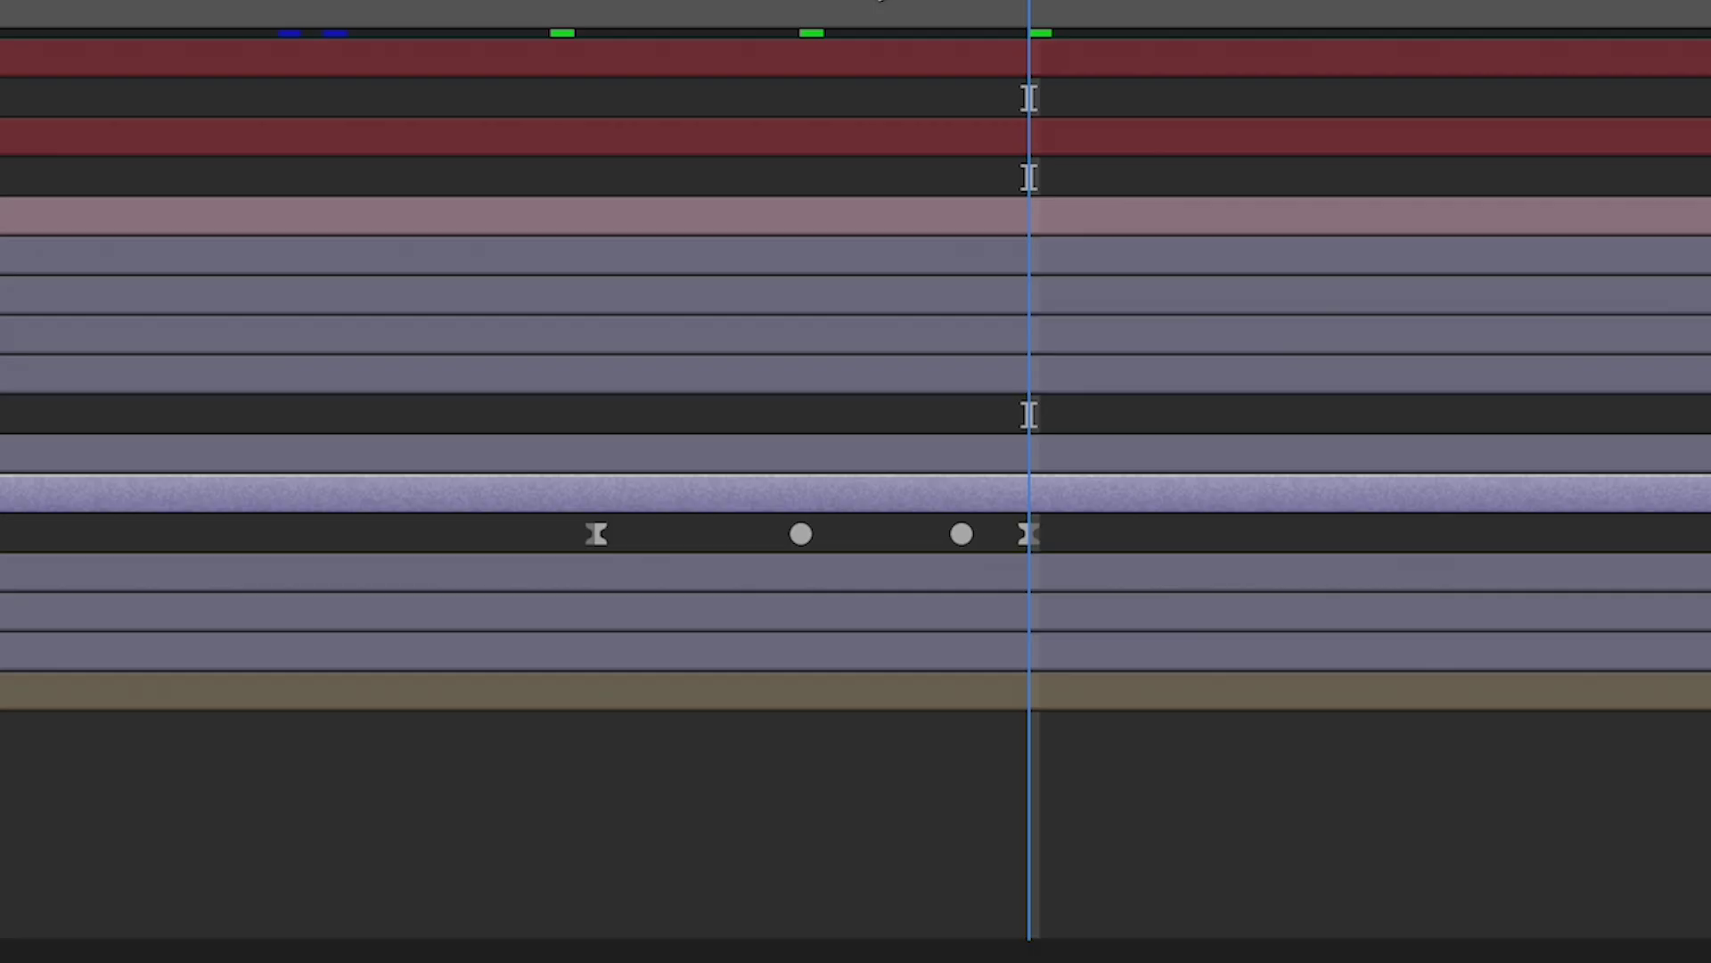
left_click_drag(1025, 4, 767, 5)
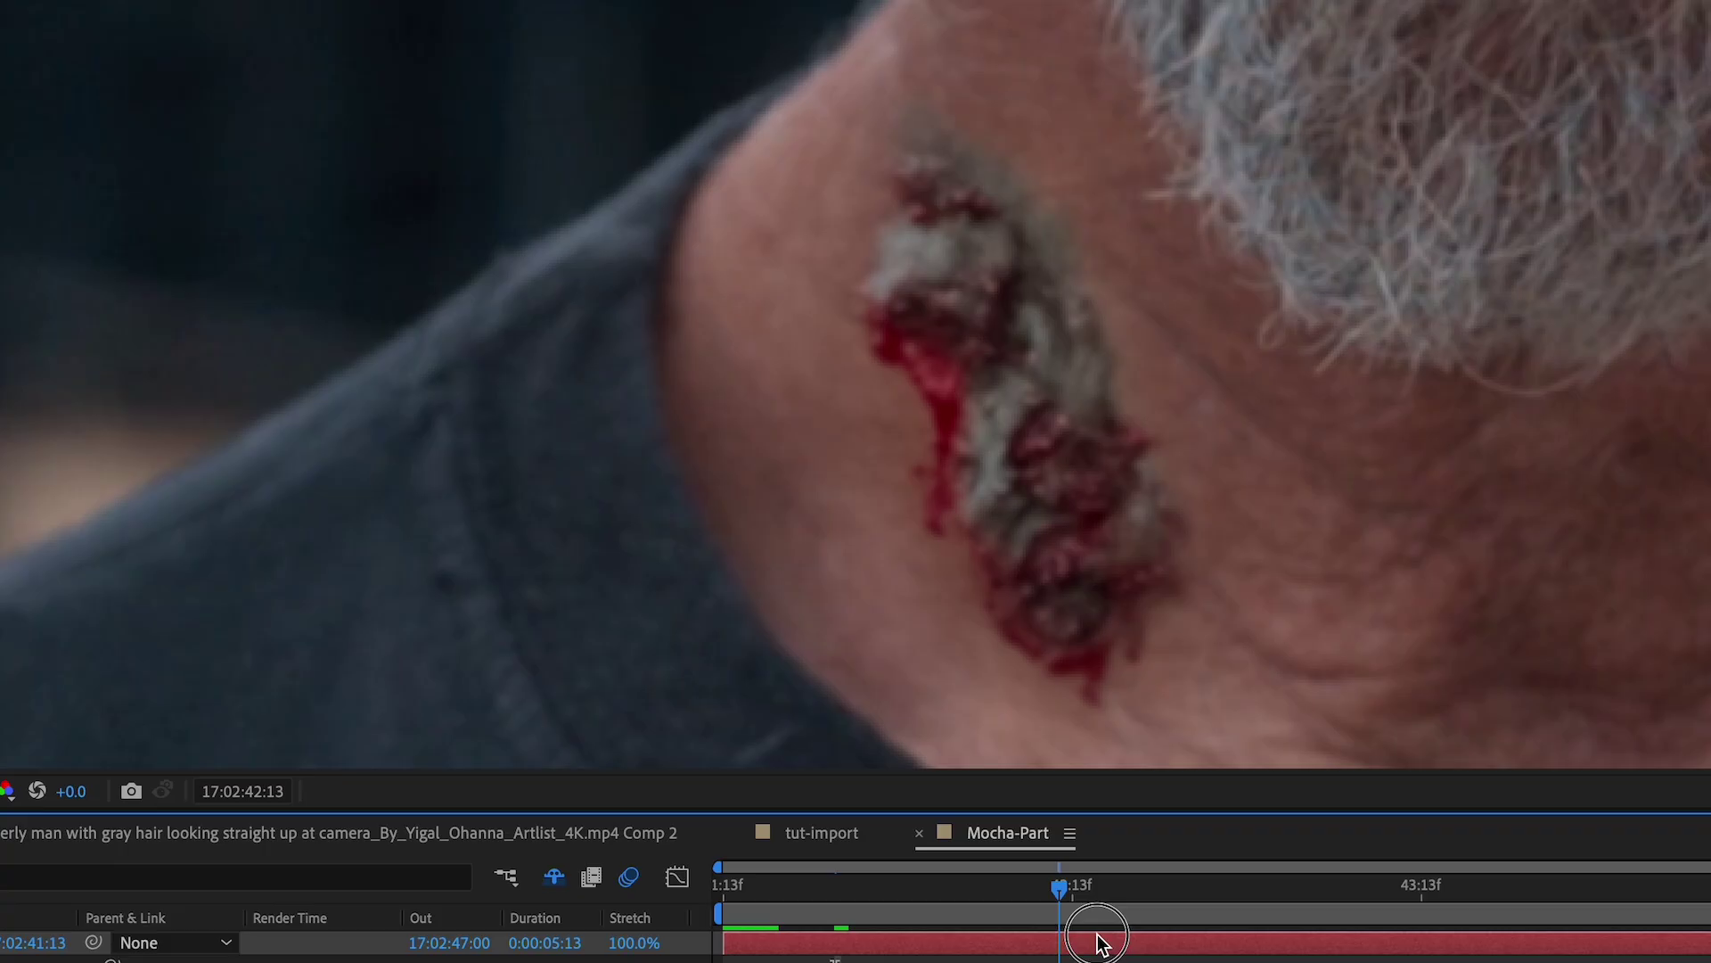
Delete the Track Solid layer and select footage layer 21.
left_click_drag(1096, 932, 724, 918)
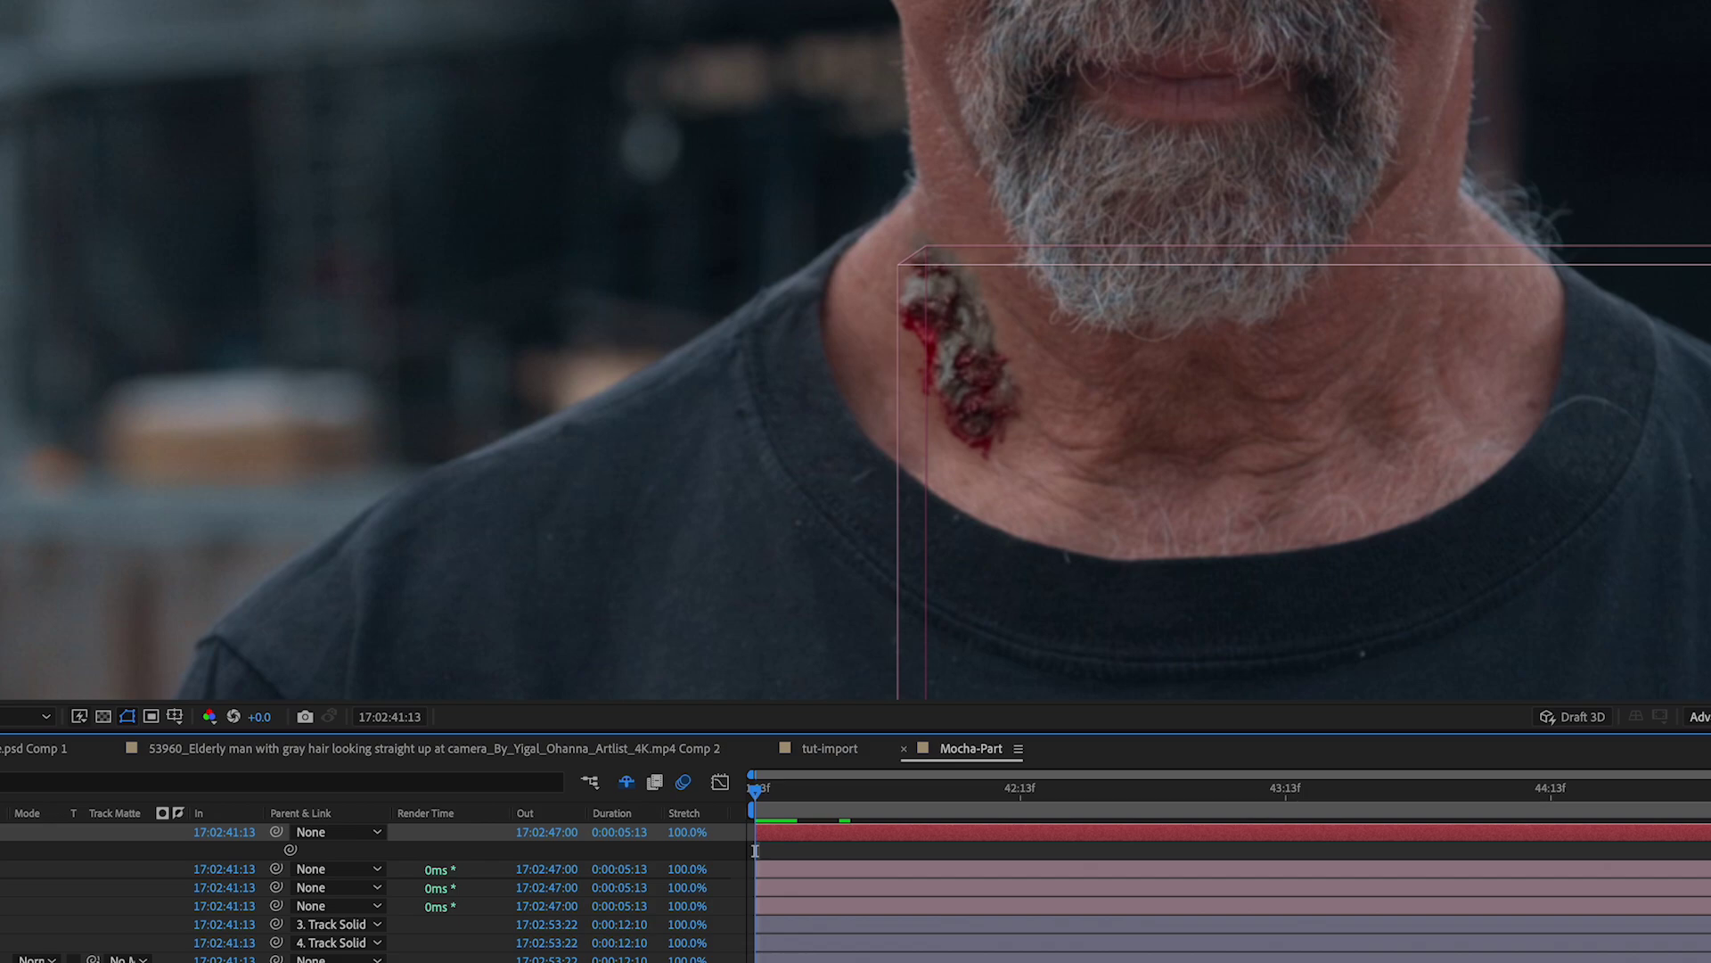
key("Delete")
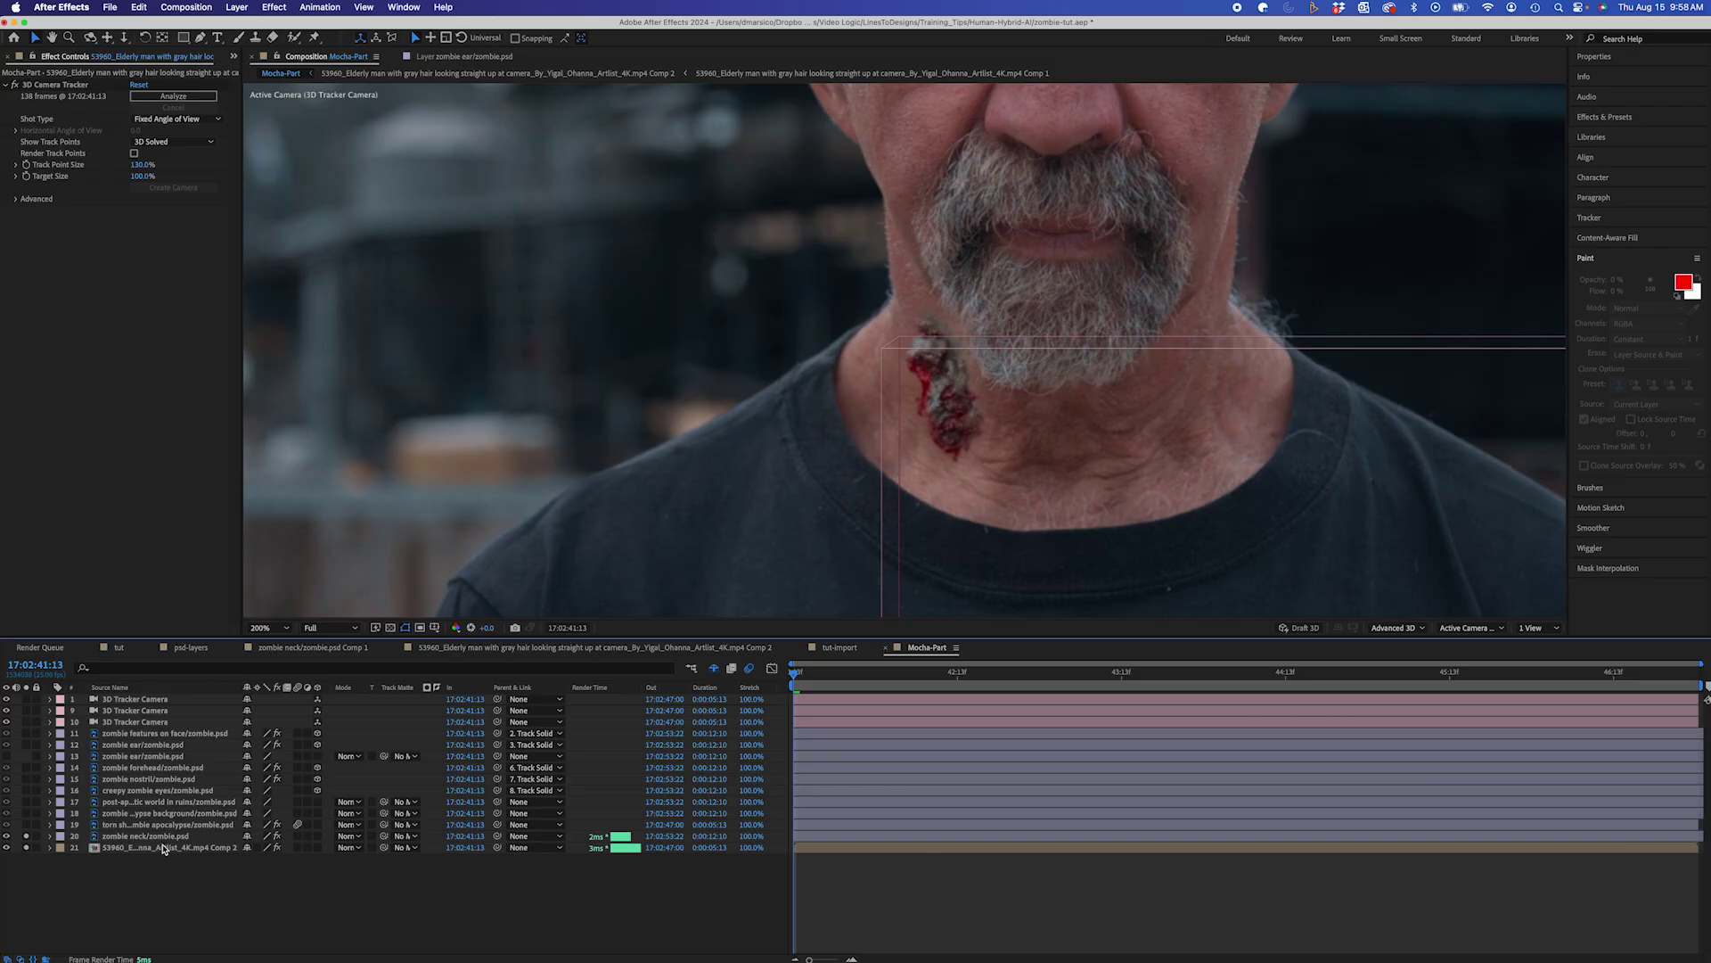
left_click(163, 848)
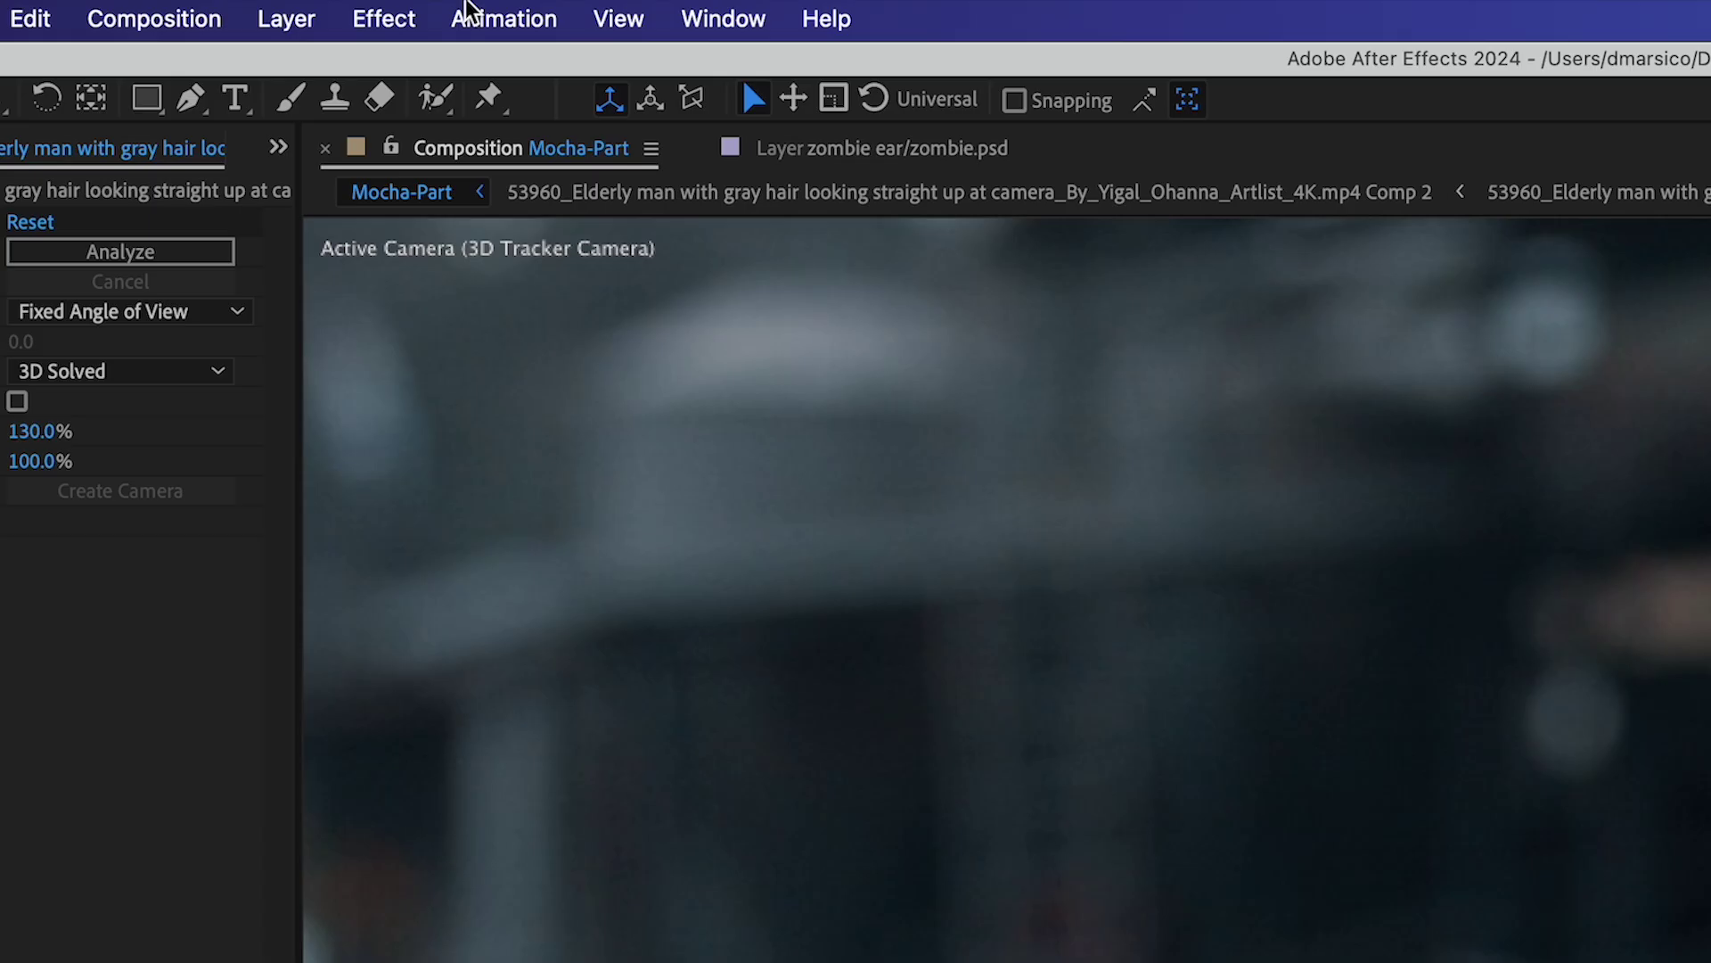
Apply Track in Boris FX Mocha to the footage and open it in Mocha AE.
left_click(316, 7)
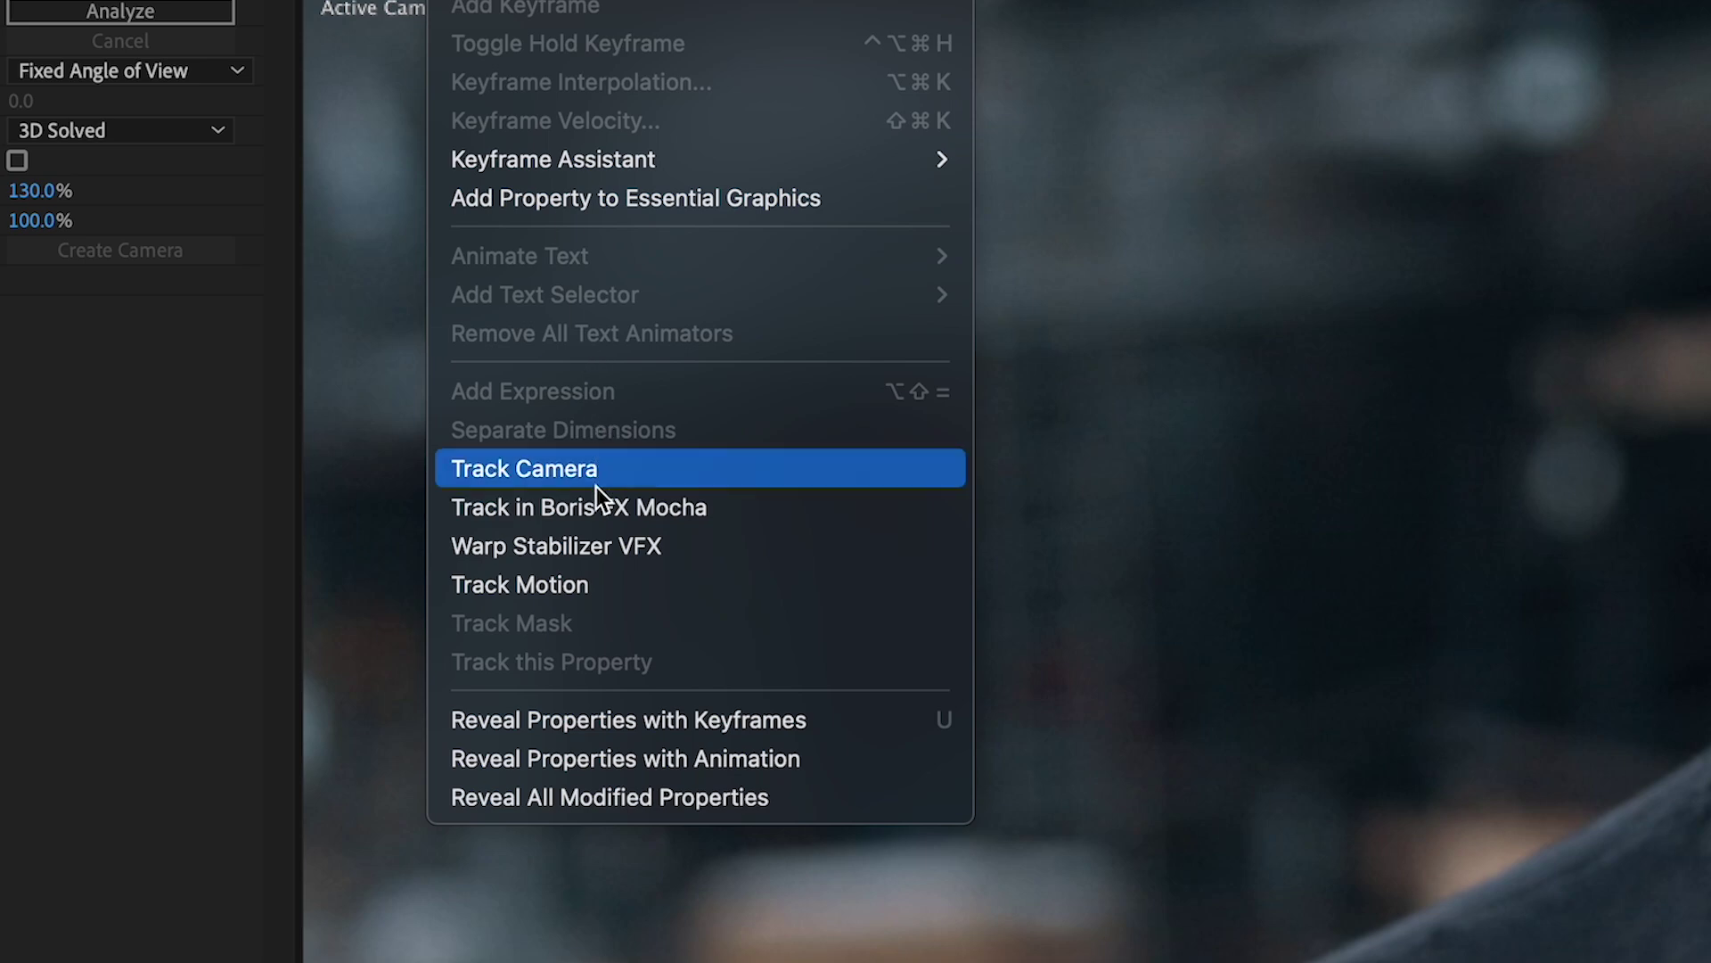
left_click(596, 506)
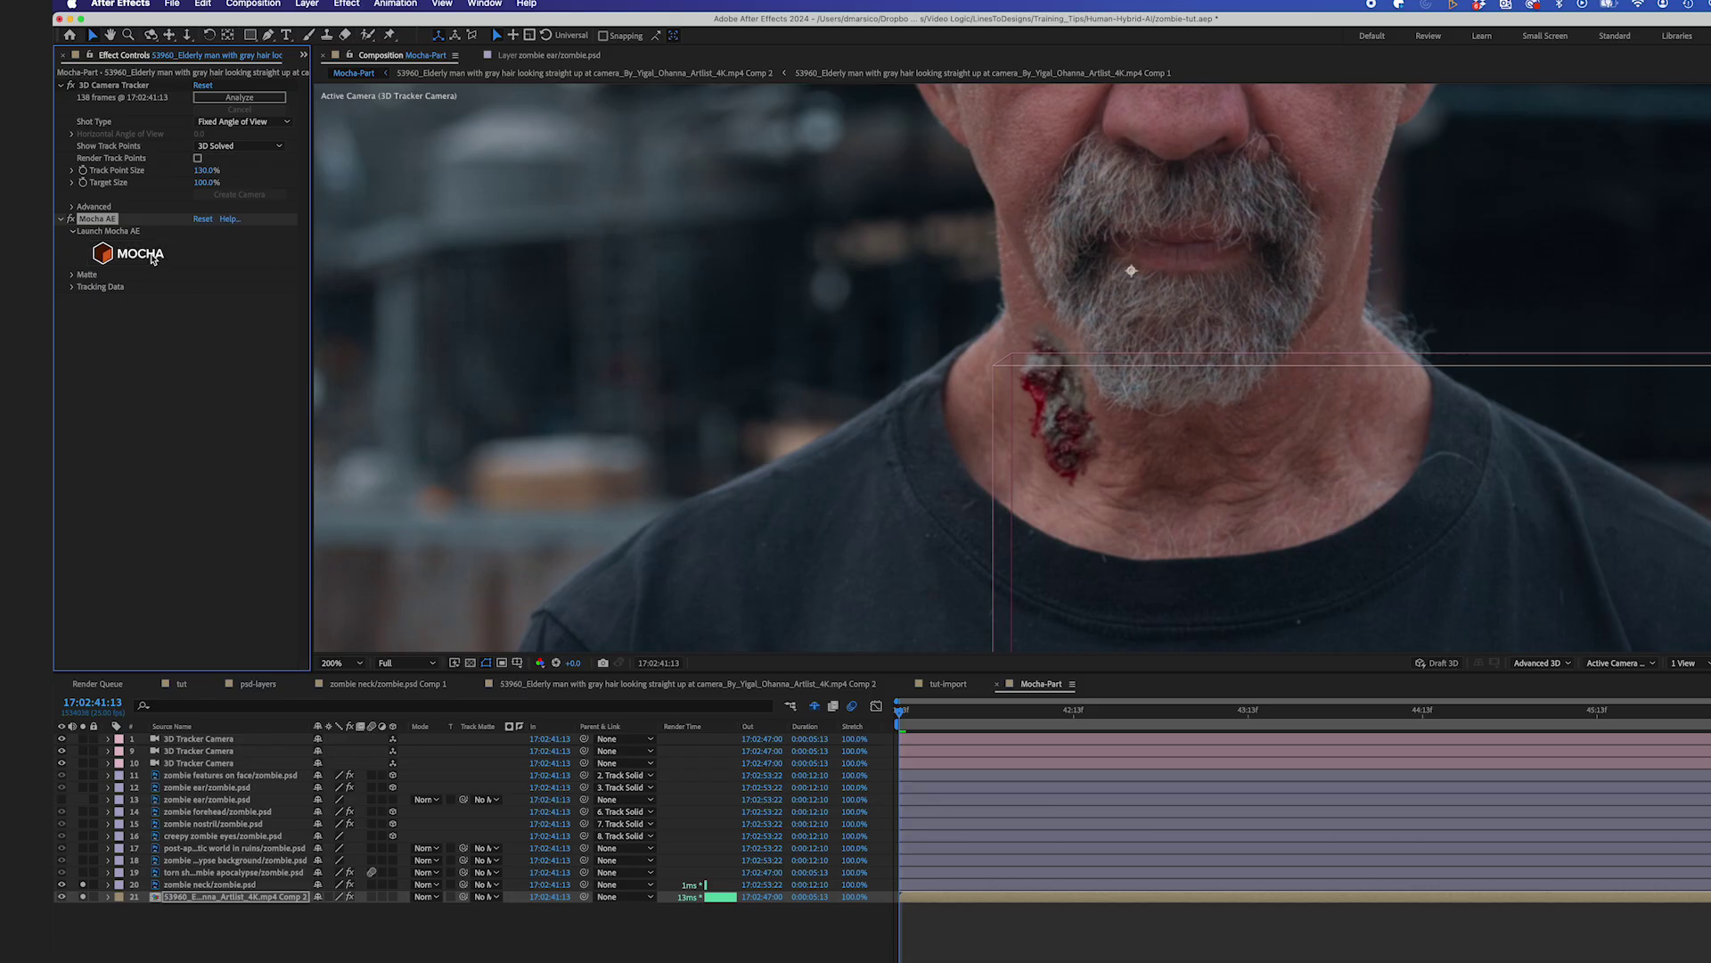
left_click(149, 255)
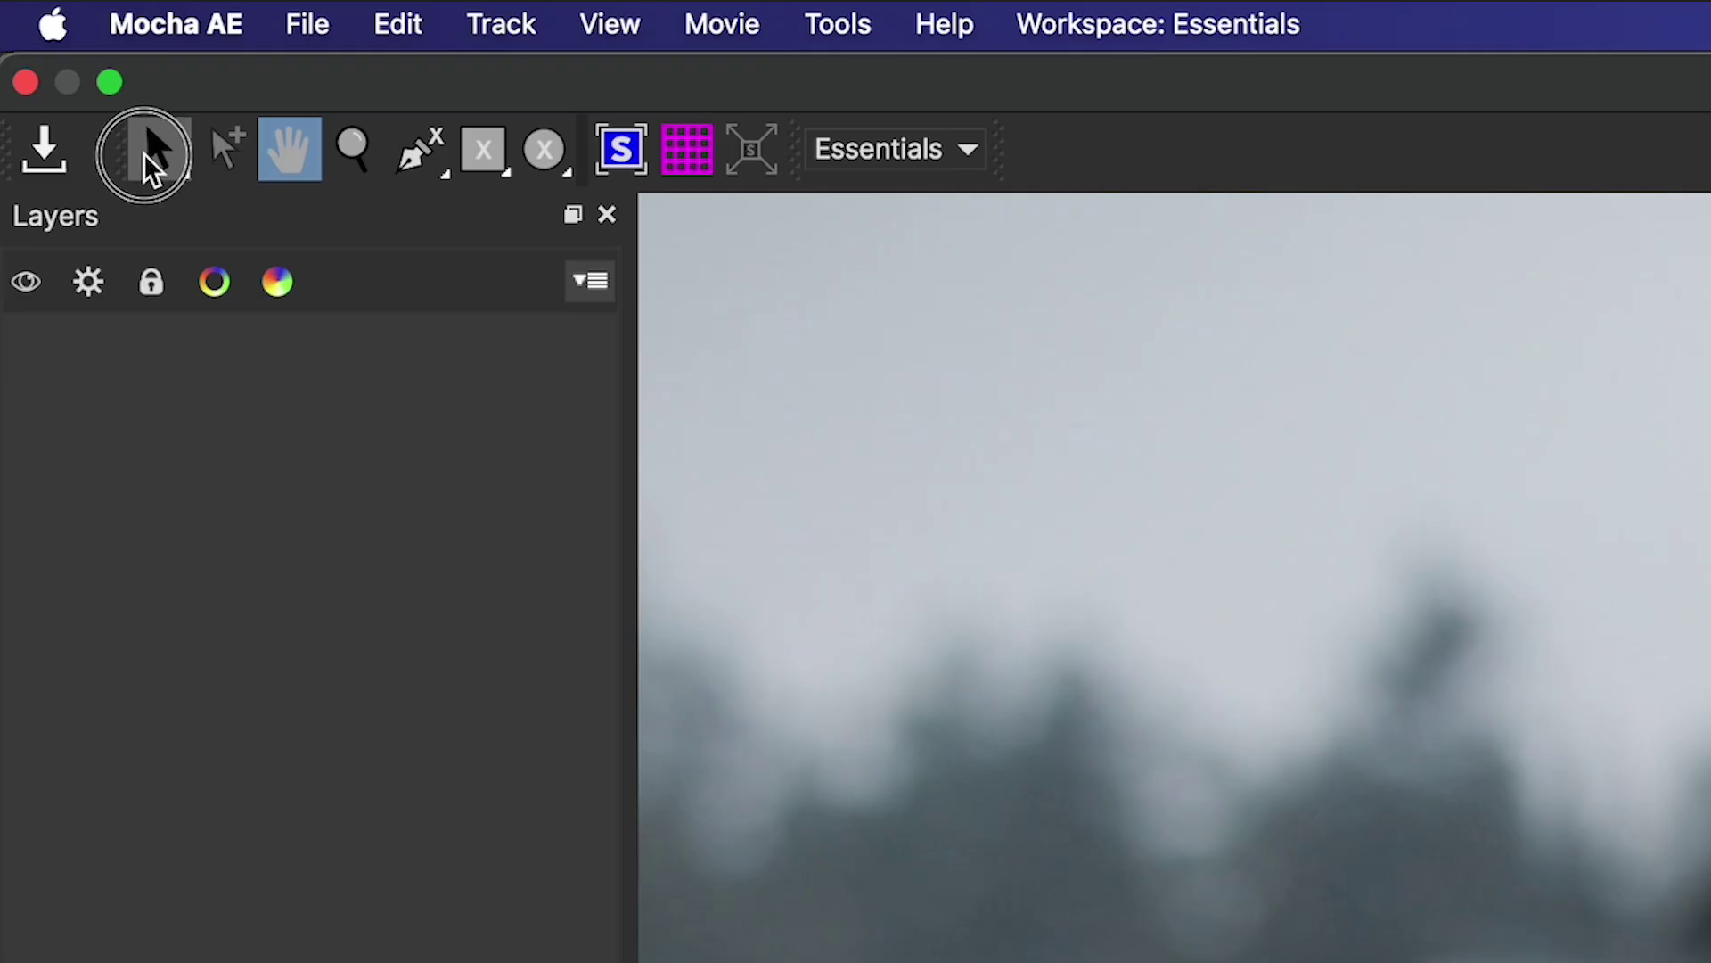
Draw an X-Spline shape outlining the side of the neck below the beard.
left_click(49, 43)
left_click(412, 154)
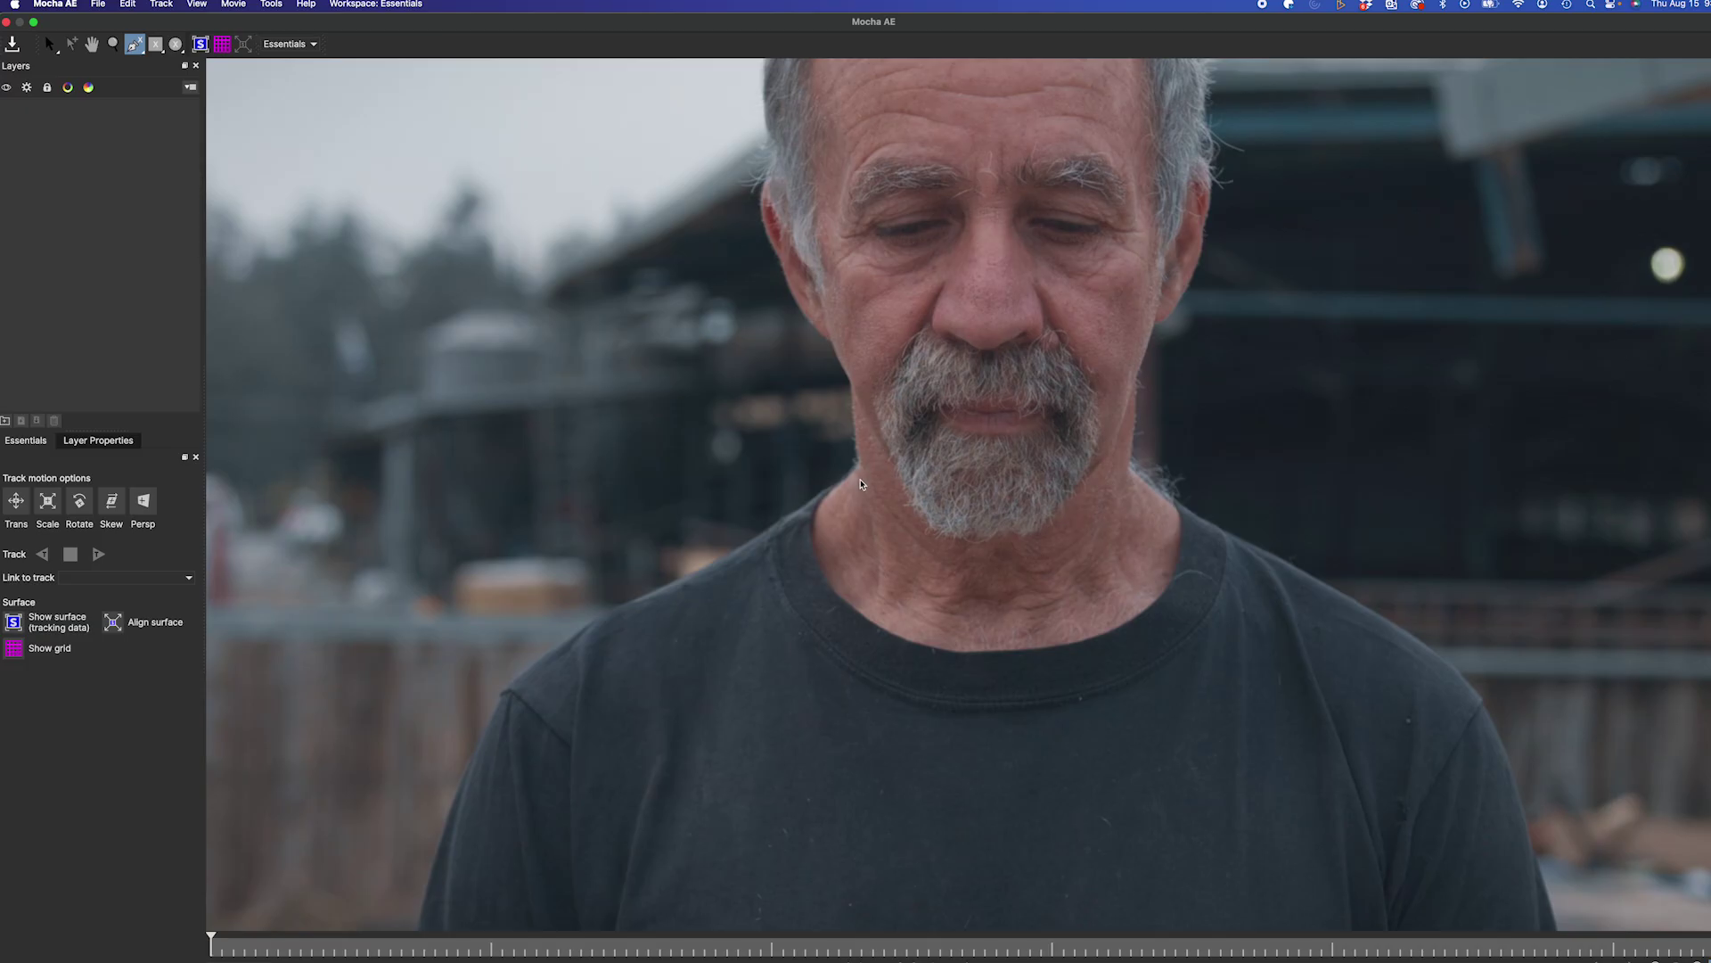
left_click(849, 471)
left_click(822, 551)
left_click(865, 604)
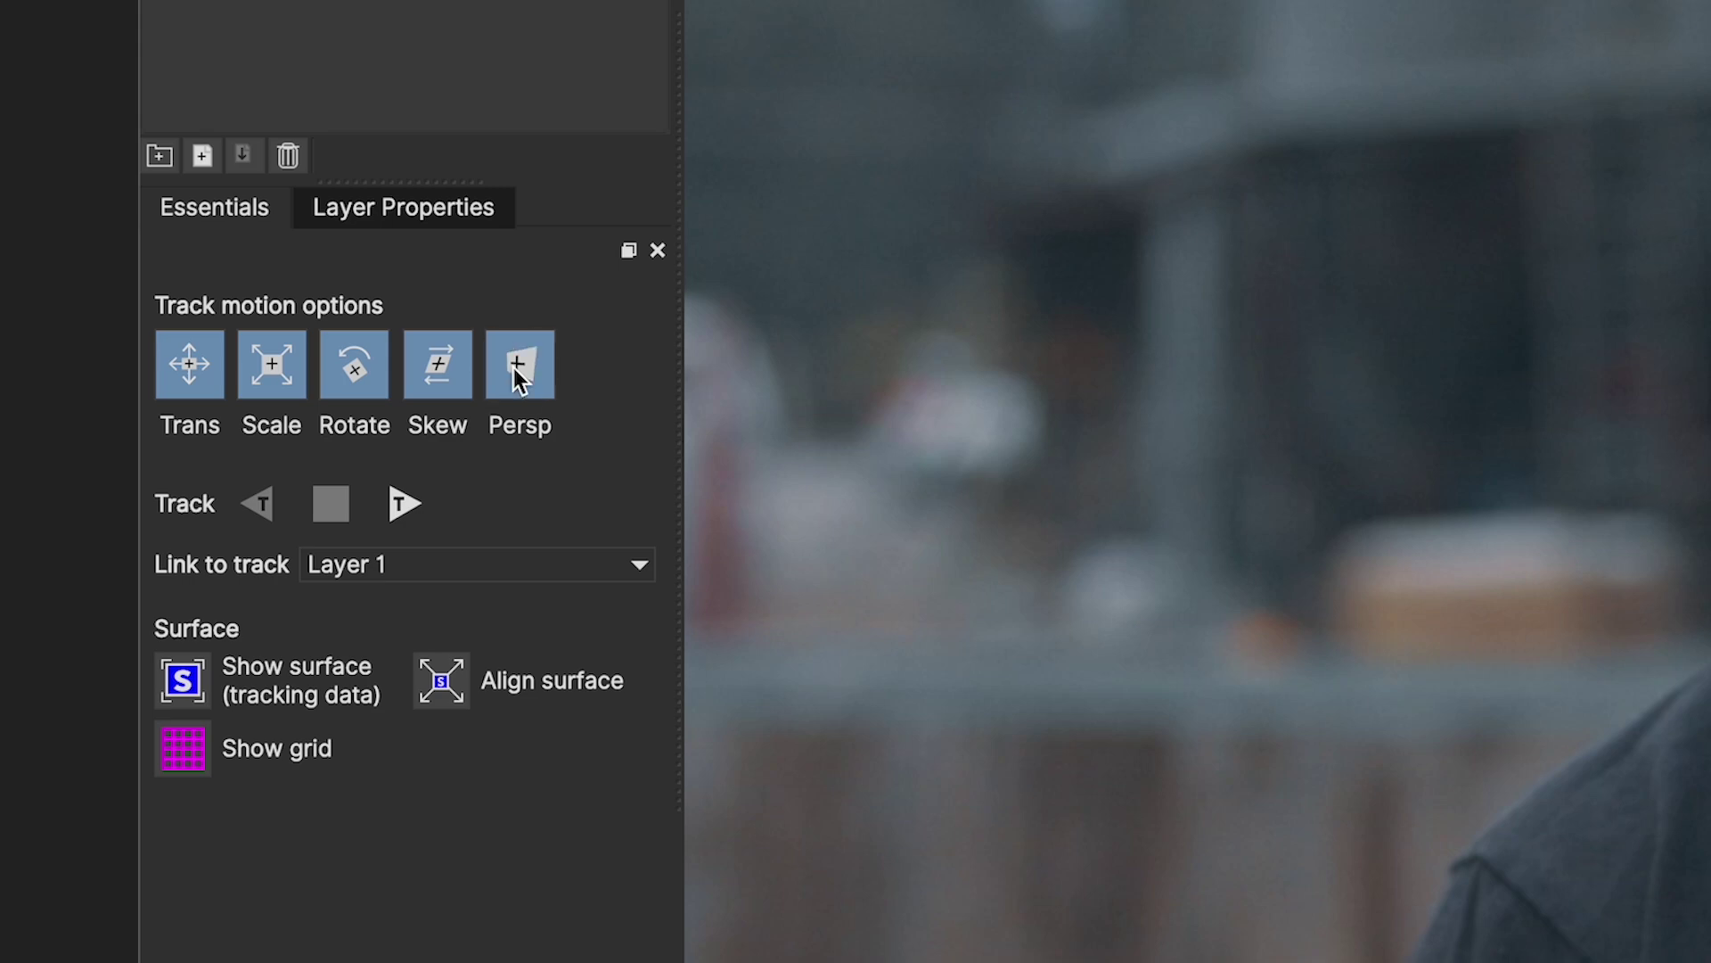
Show and align the surface to the neck shape, then track it forward.
left_click(200, 670)
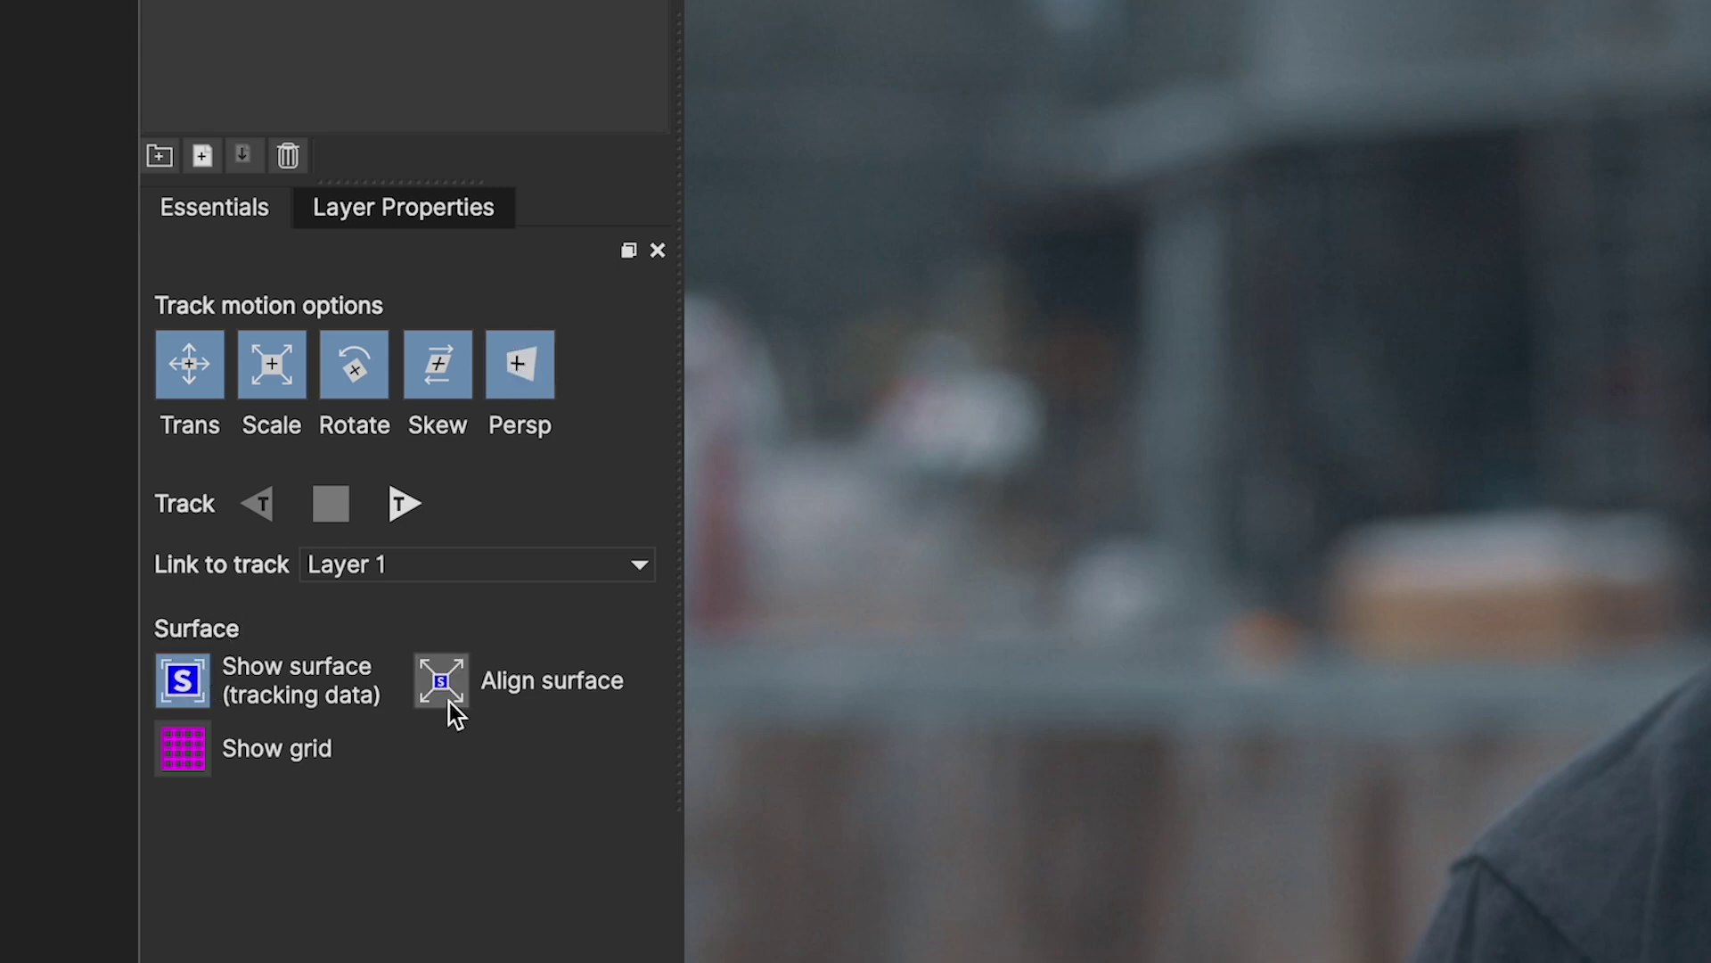
left_click(449, 702)
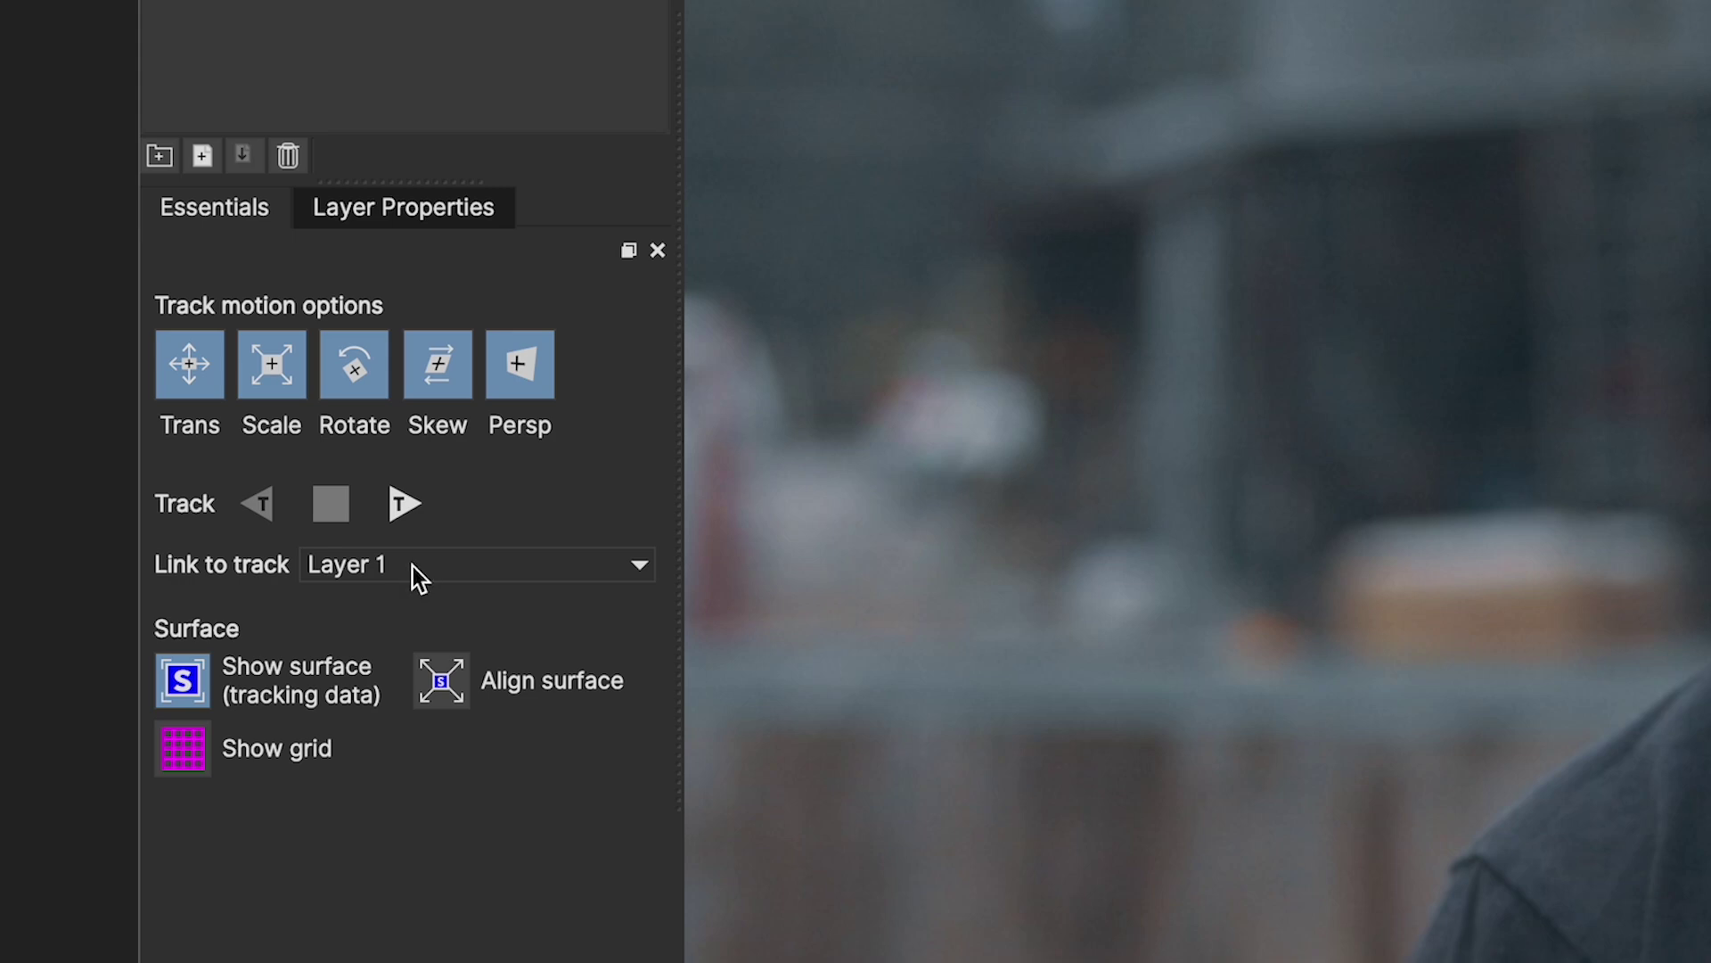
left_click(403, 502)
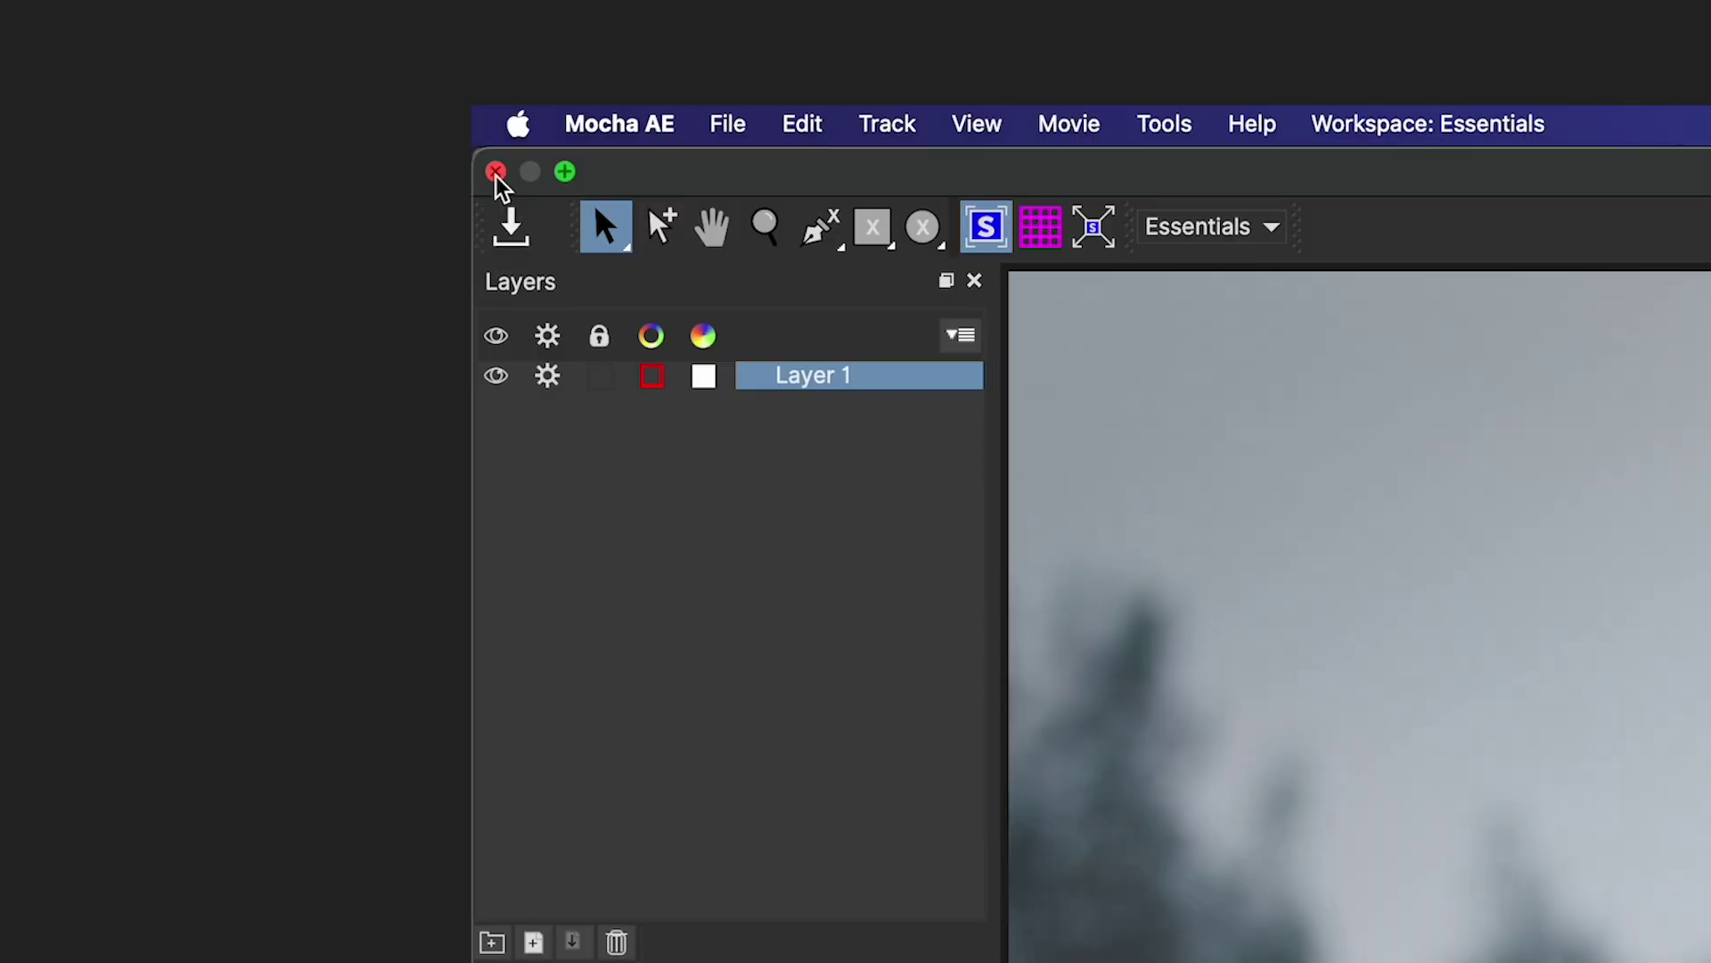
Close Mocha and create track data from the neck shape in the Mocha AE effect.
left_click(496, 171)
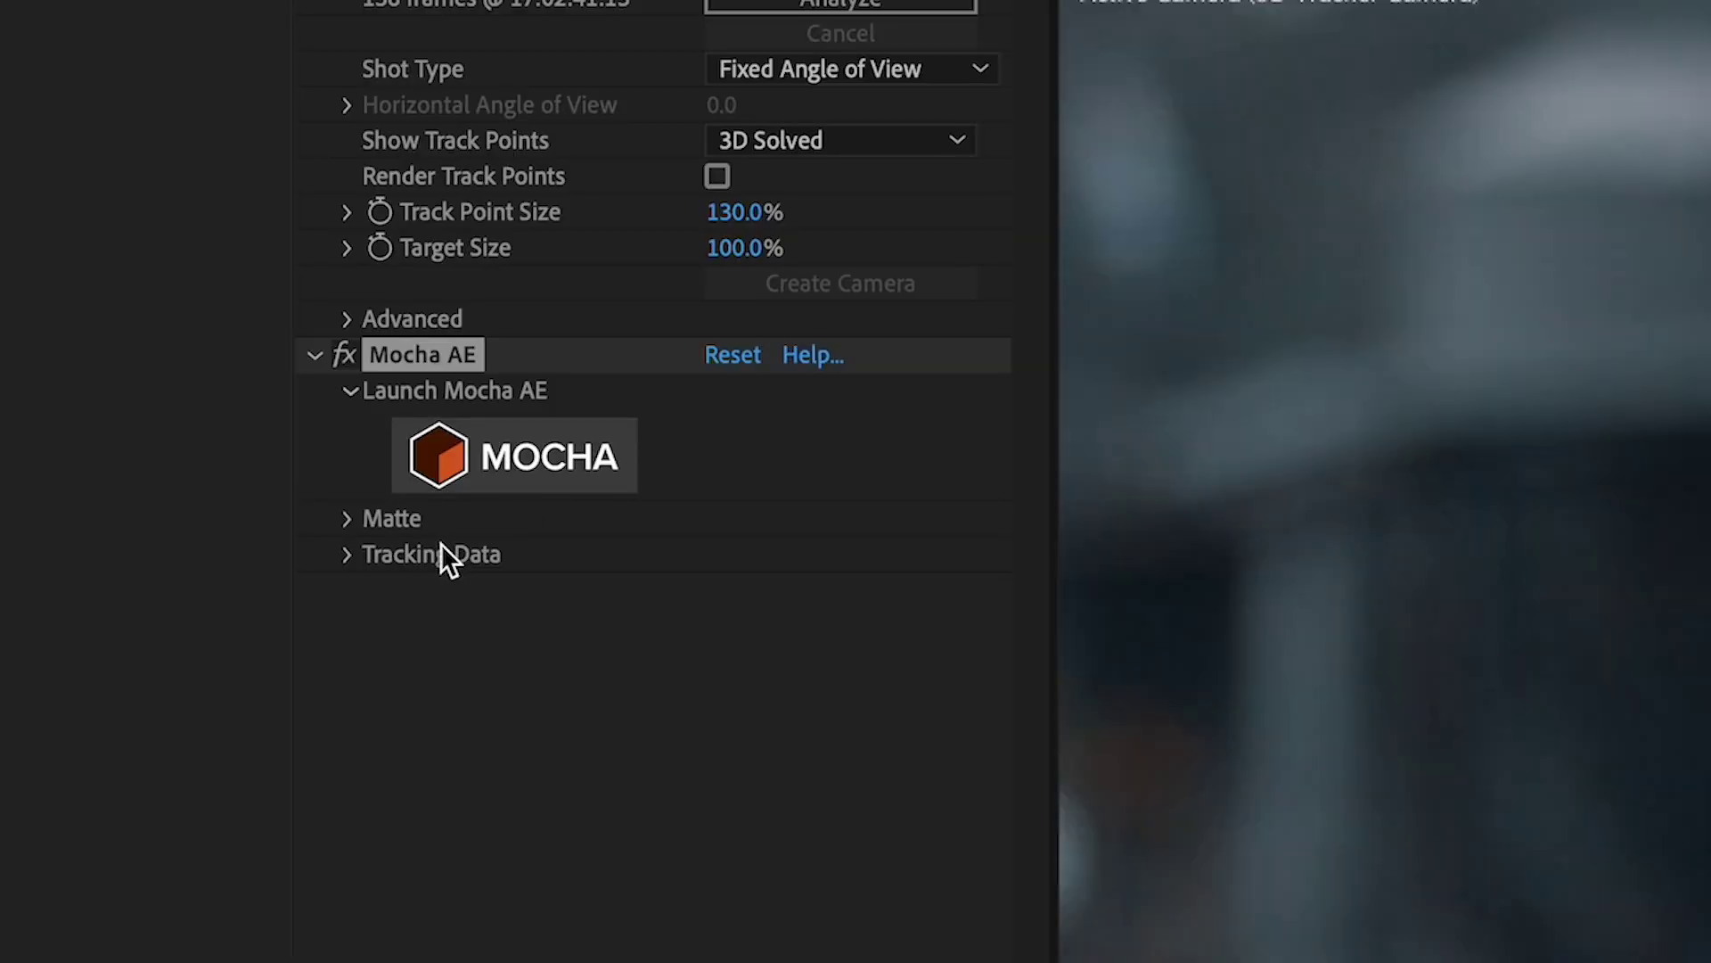
left_click(345, 566)
left_click(348, 554)
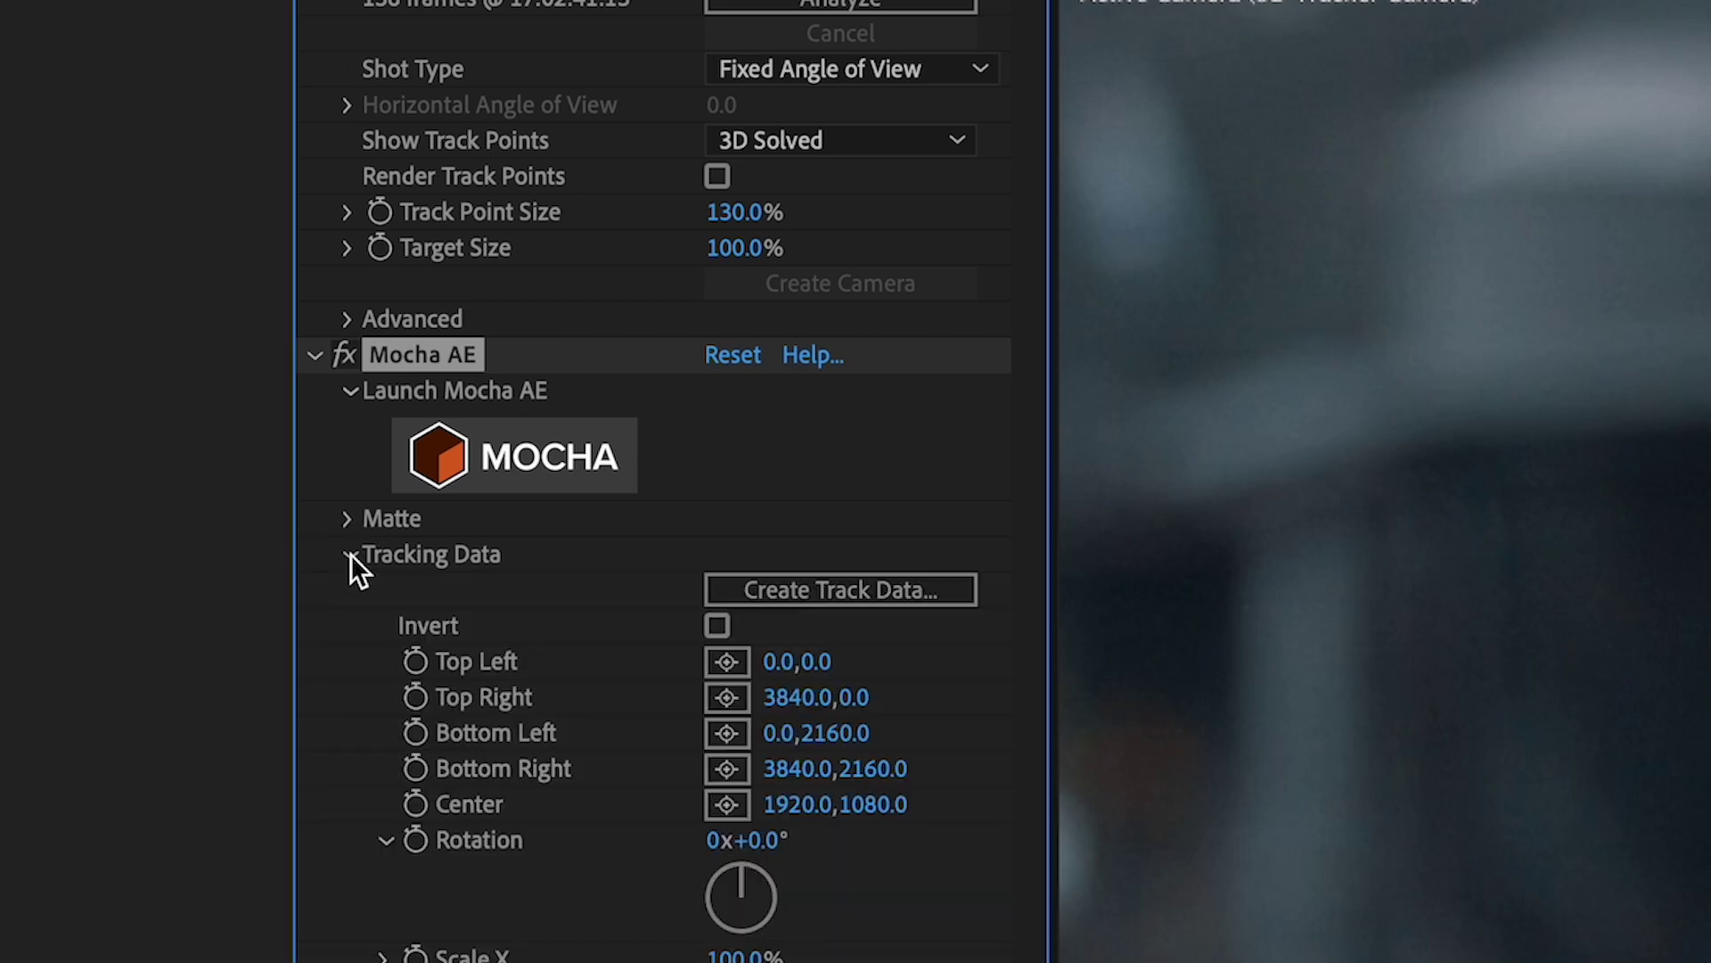
left_click(737, 588)
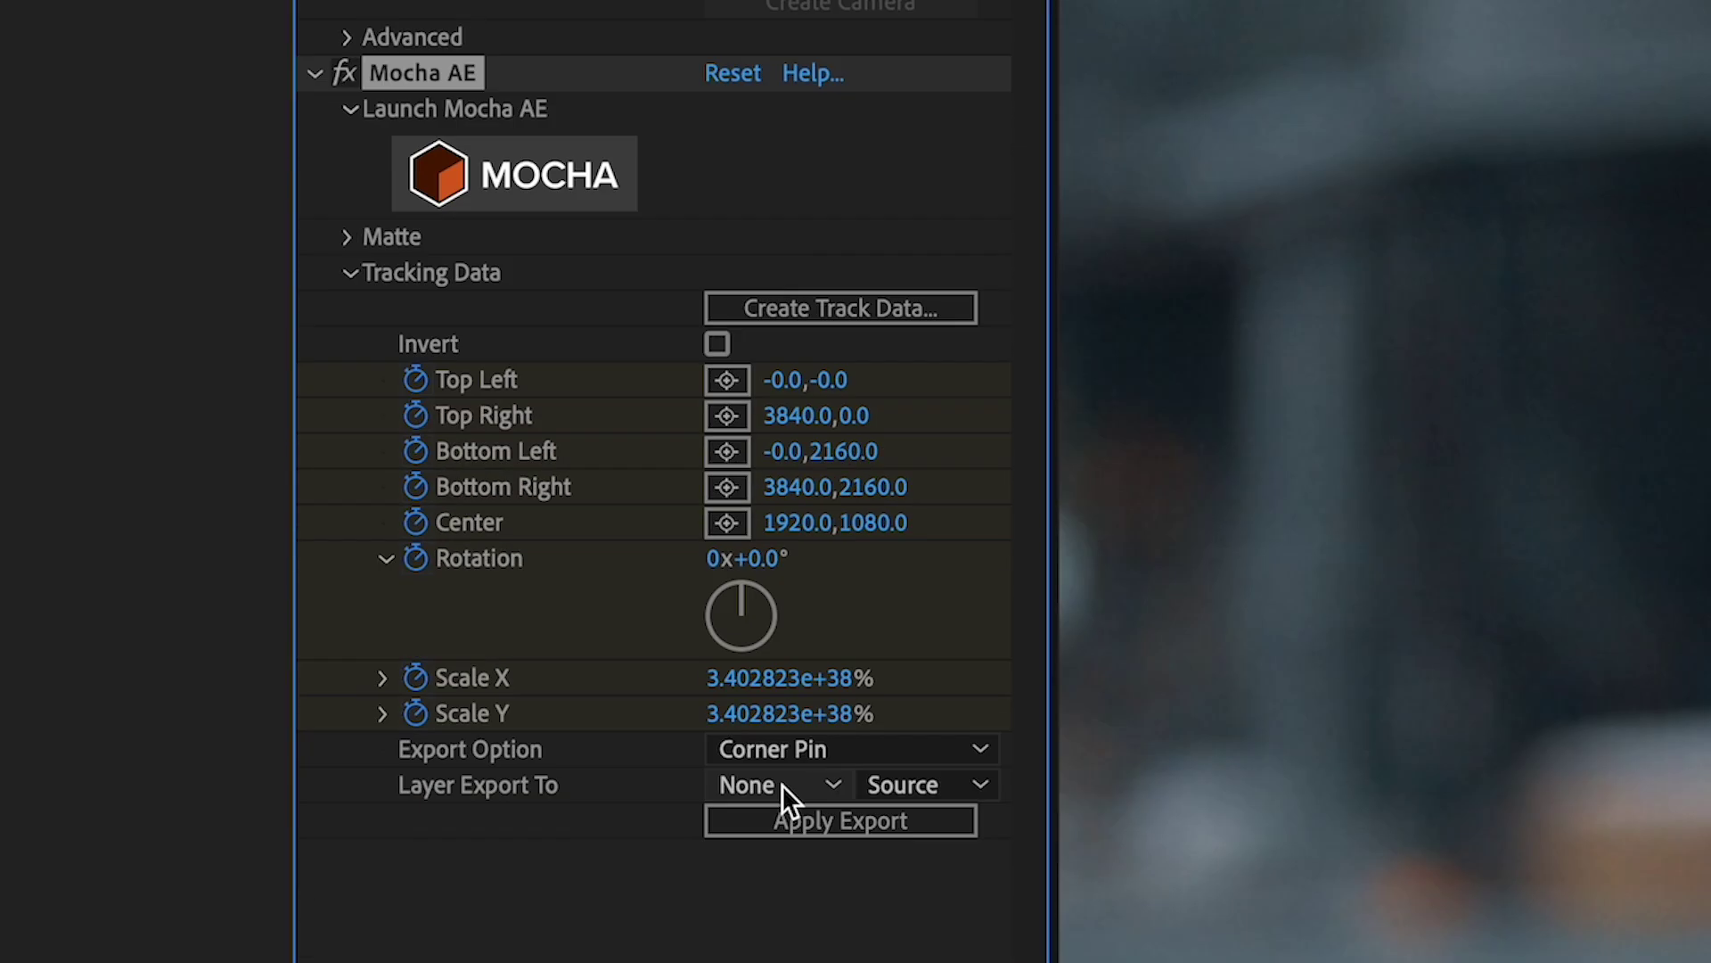
Export the tracking as Corner Pin to layer 20. zombie neck.
left_click(777, 595)
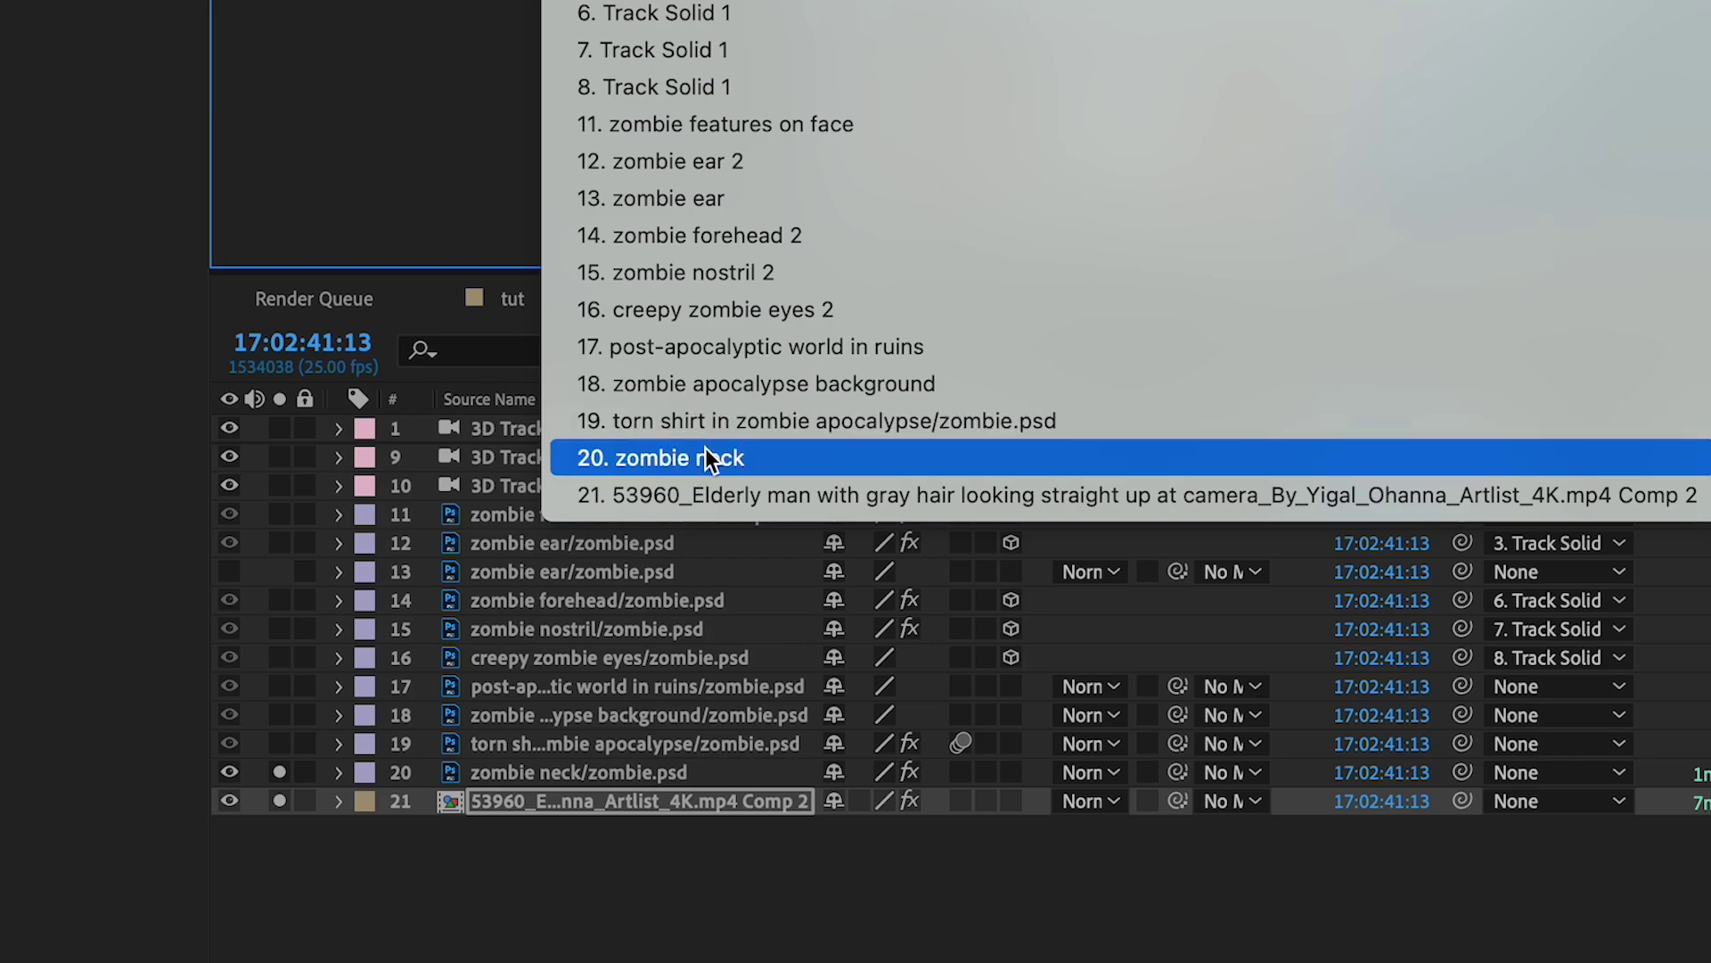
left_click(707, 455)
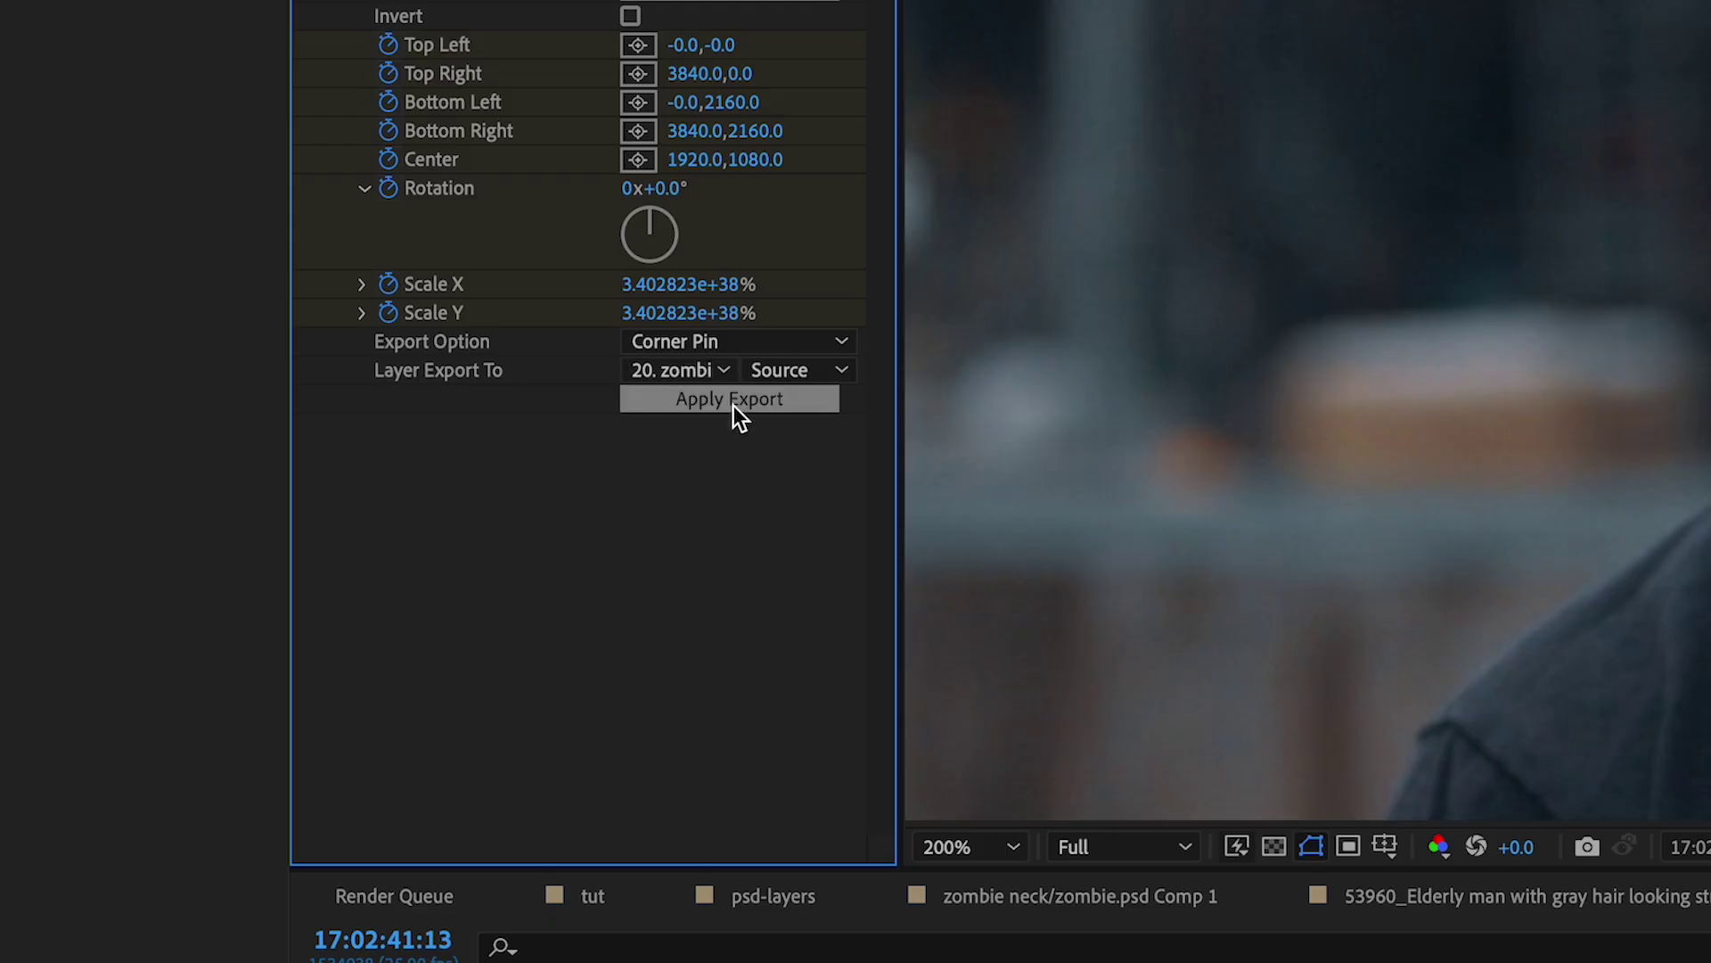
left_click(734, 405)
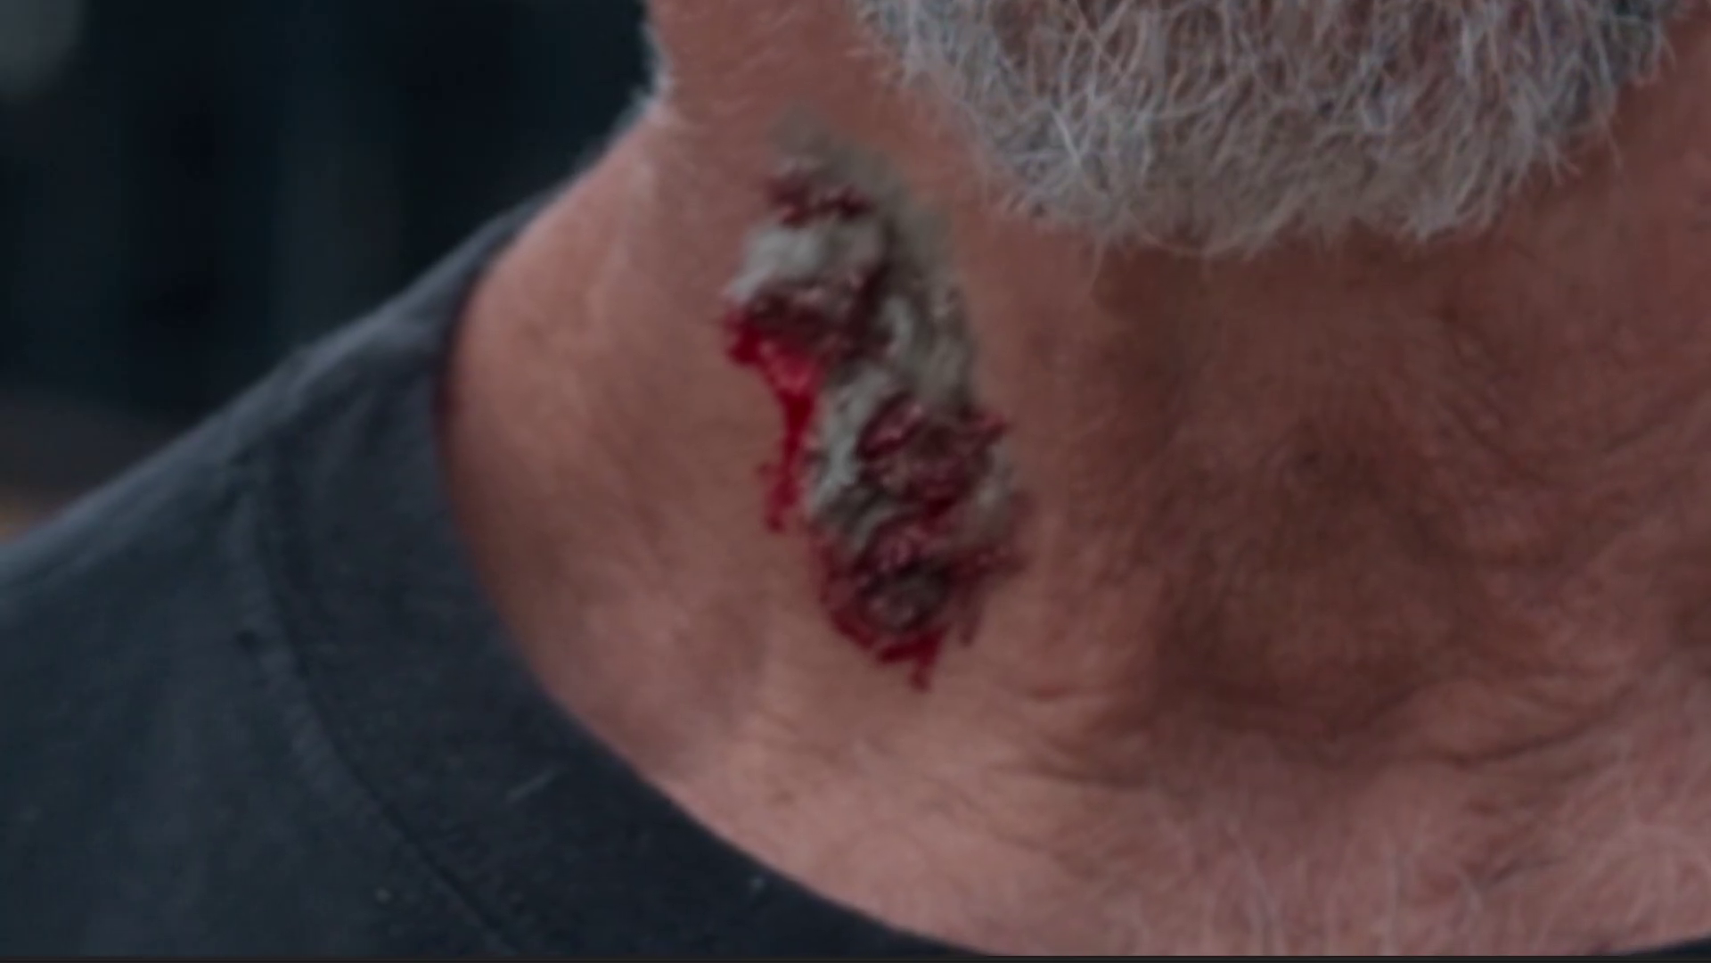